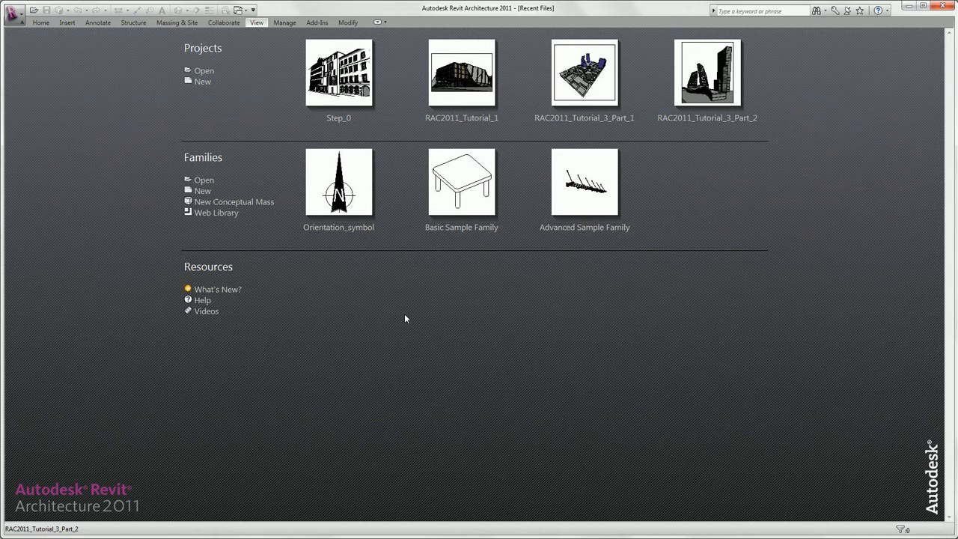
# Open the Step_1 project from the Datensätze folder.
pyautogui.click(202, 71)
pyautogui.click(394, 214)
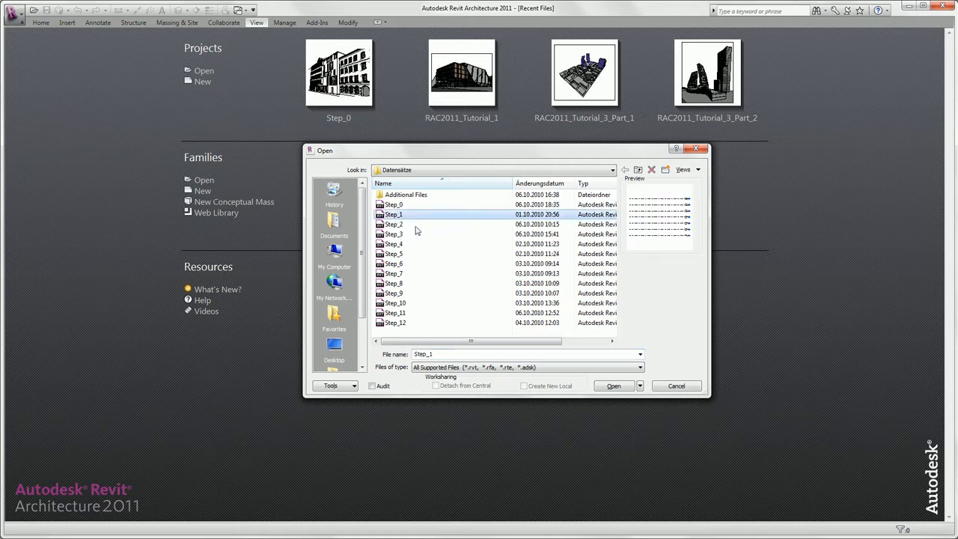
pyautogui.click(611, 386)
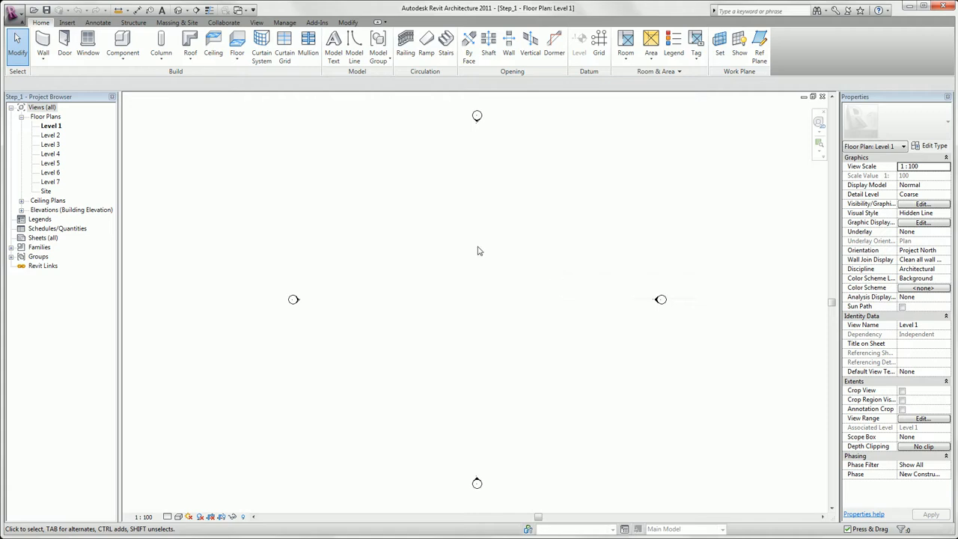
# Set the project's length units to Meters and centimeters.
pyautogui.click(293, 24)
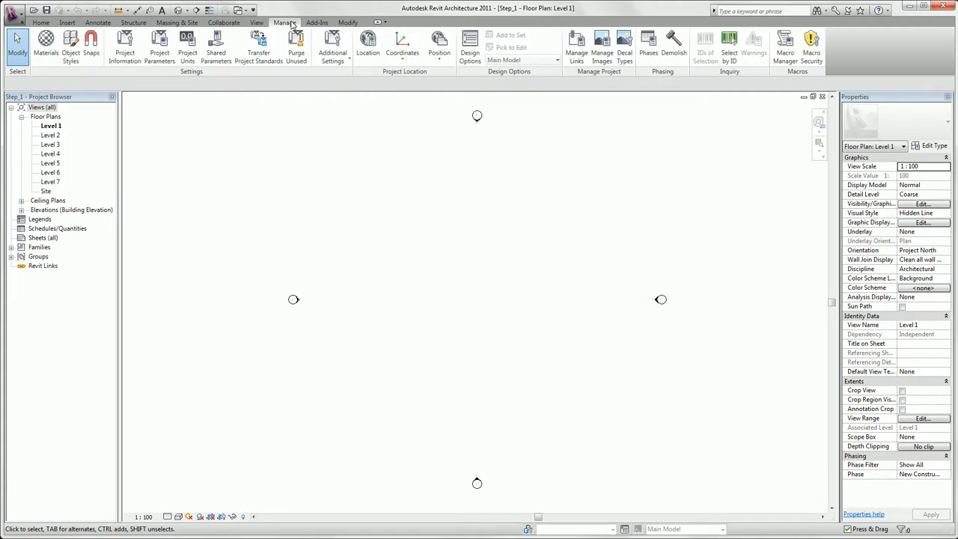
pyautogui.click(187, 54)
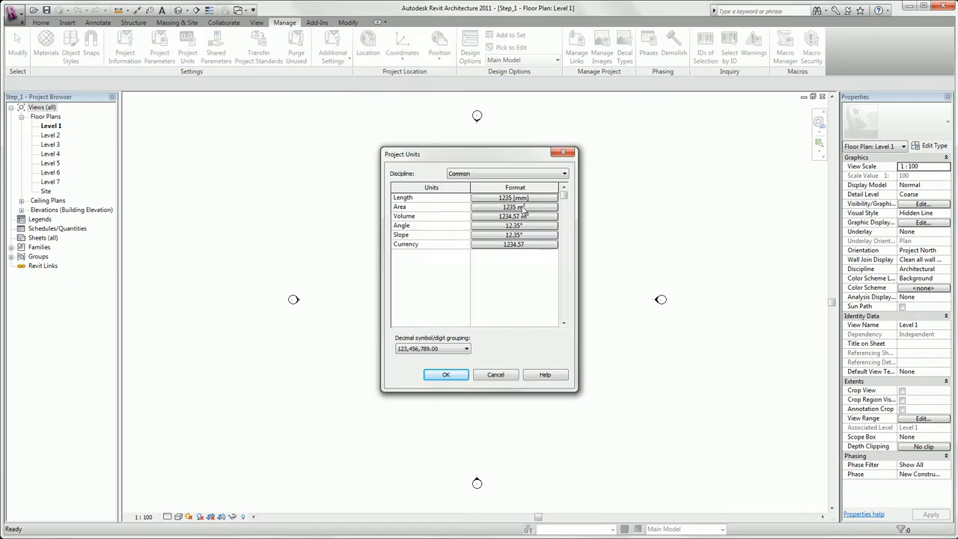
pyautogui.click(547, 199)
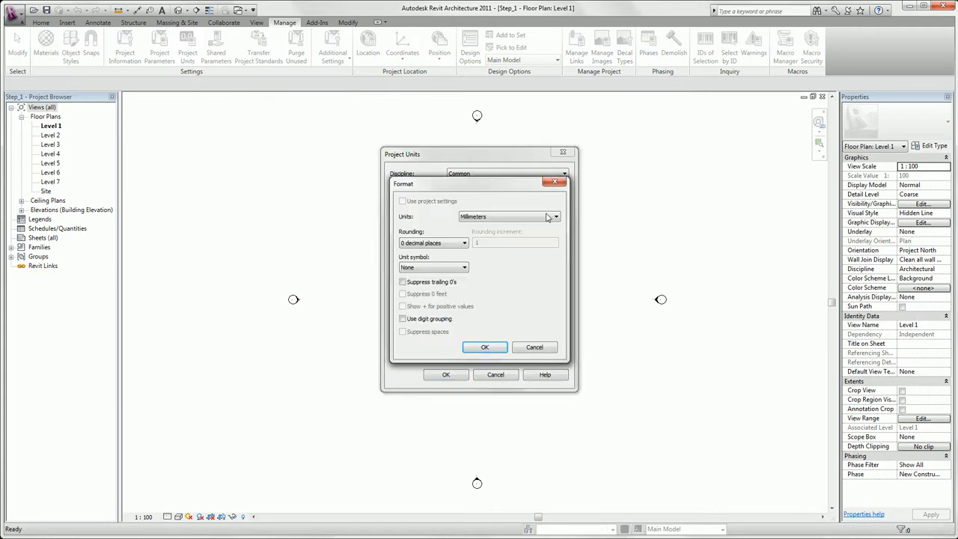
pyautogui.click(547, 217)
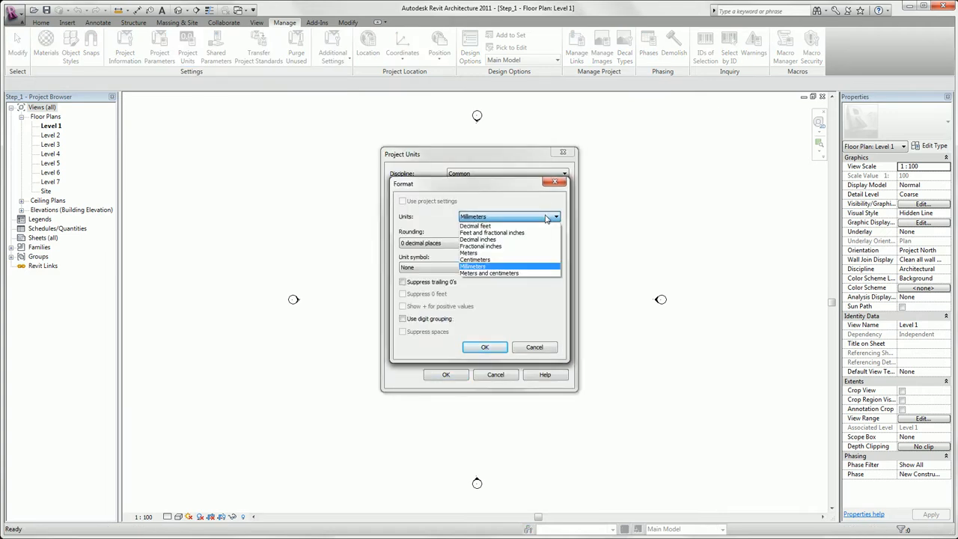
pyautogui.click(489, 273)
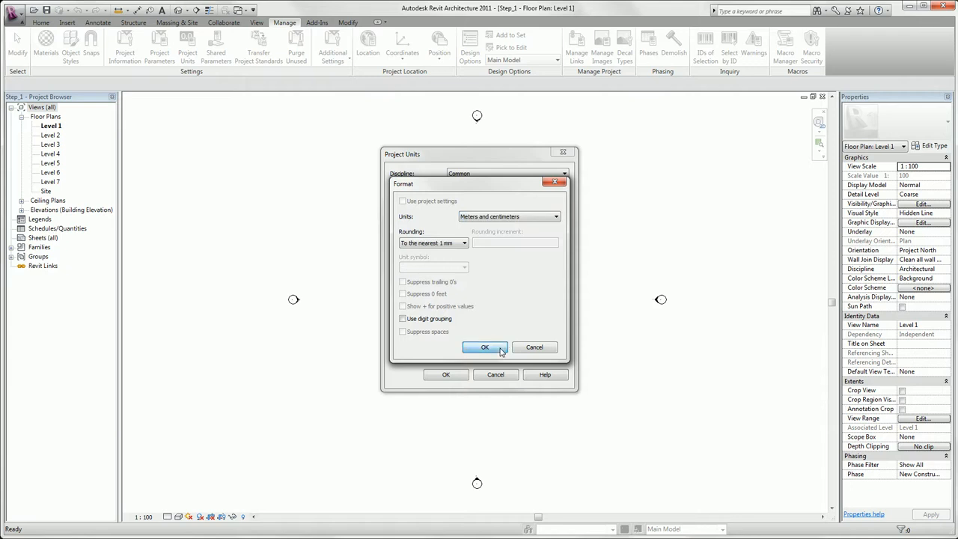
pyautogui.click(499, 351)
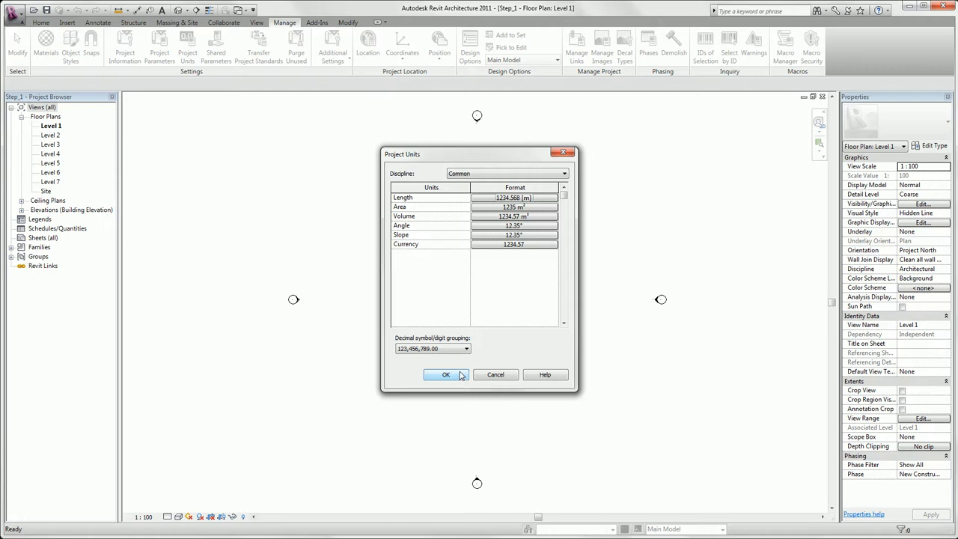
pyautogui.click(446, 374)
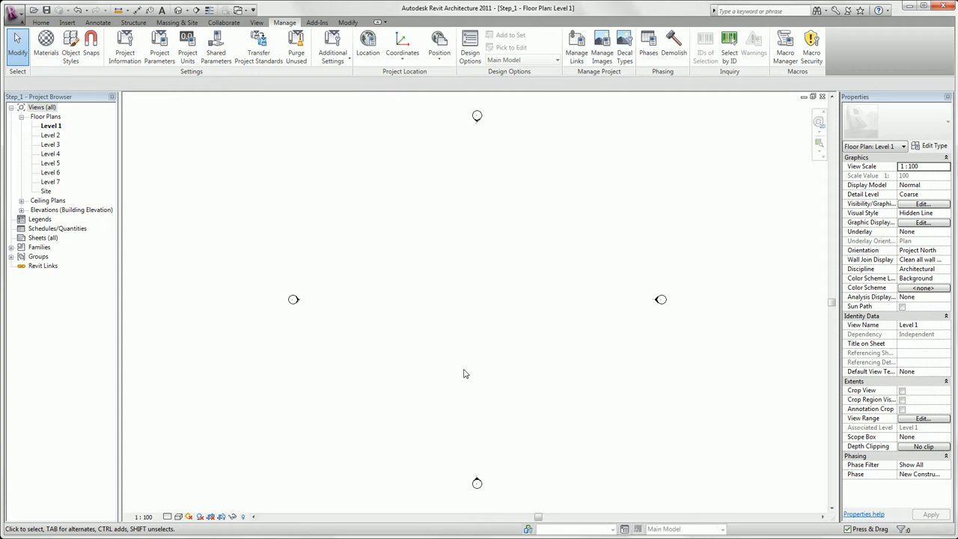
# Import site_plan.dwg from the Additional Files folder, with layers set to Specify and import units set to centimeter.
pyautogui.click(68, 23)
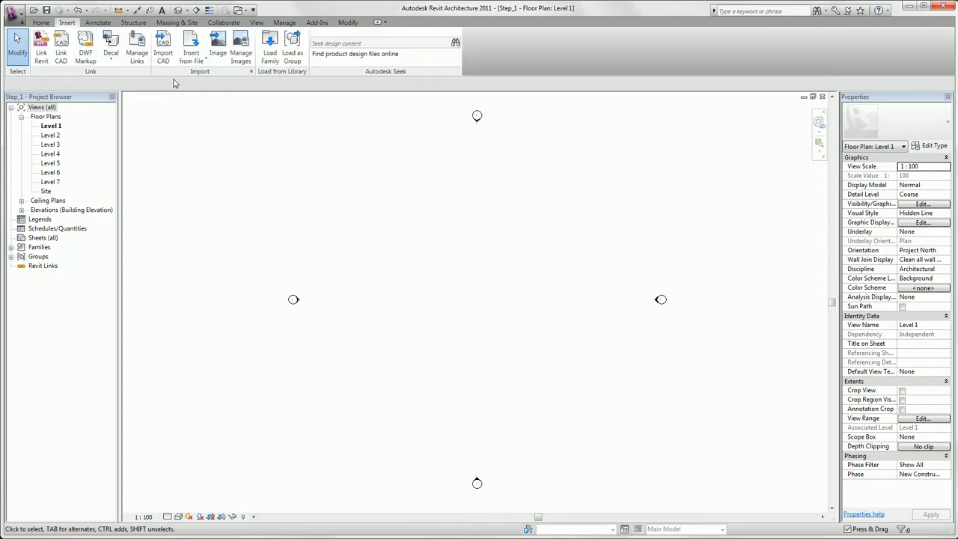
pyautogui.click(166, 53)
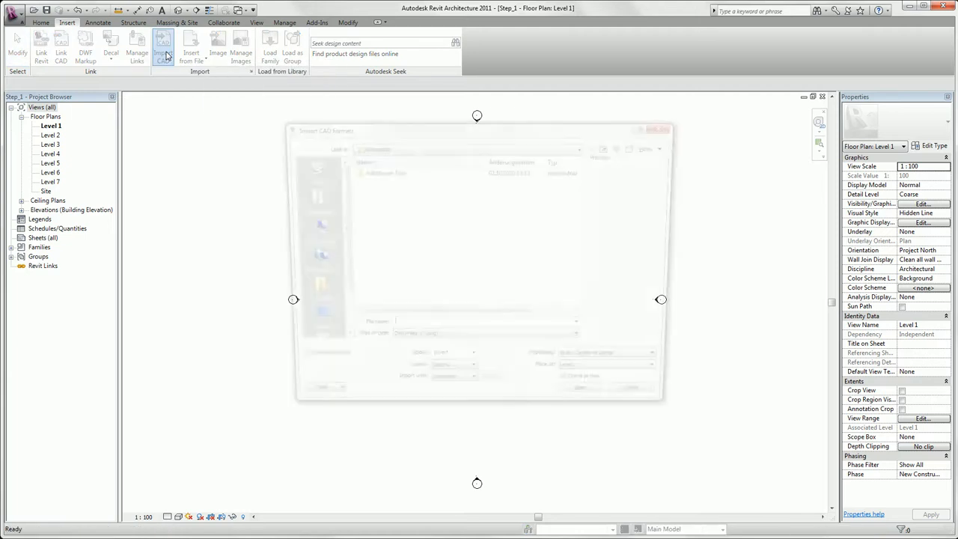
pyautogui.doubleClick(375, 174)
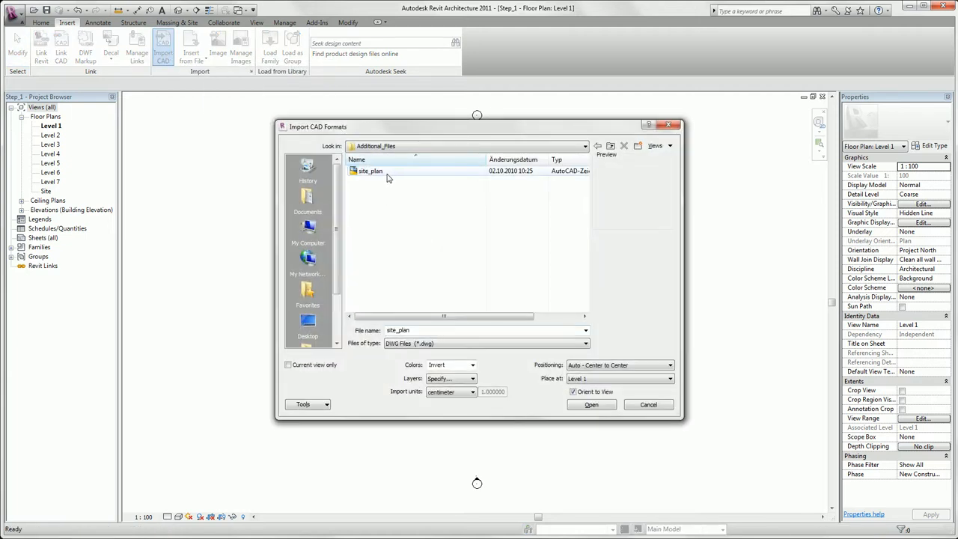
pyautogui.click(387, 174)
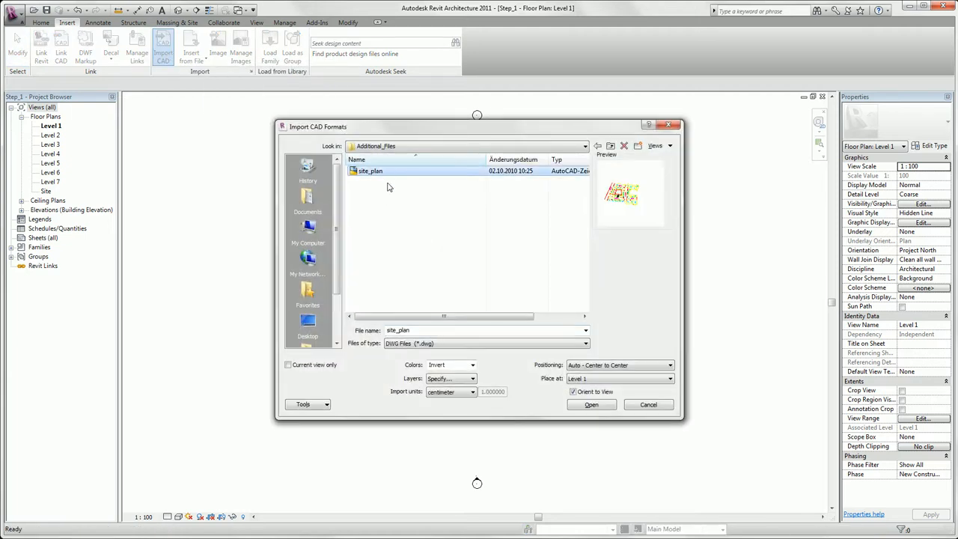
pyautogui.click(472, 379)
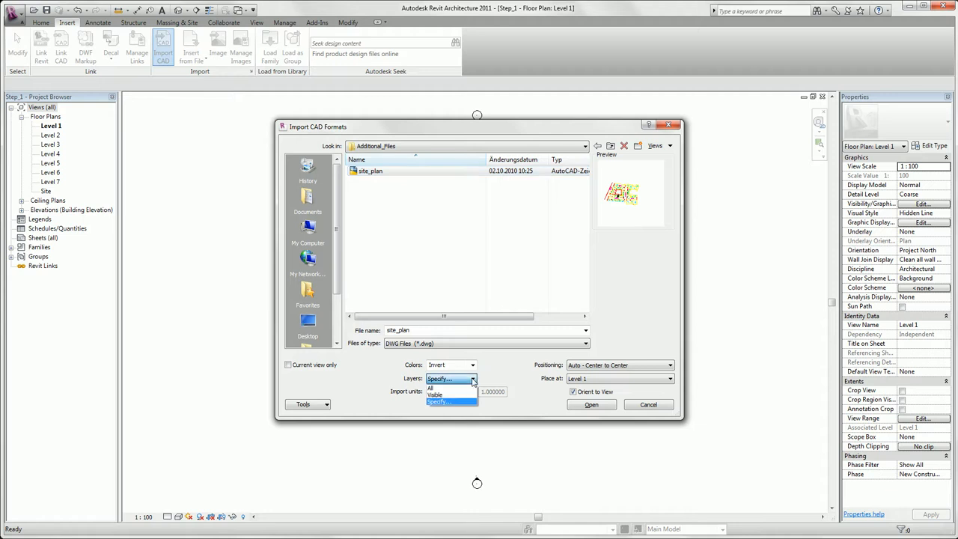
pyautogui.click(460, 402)
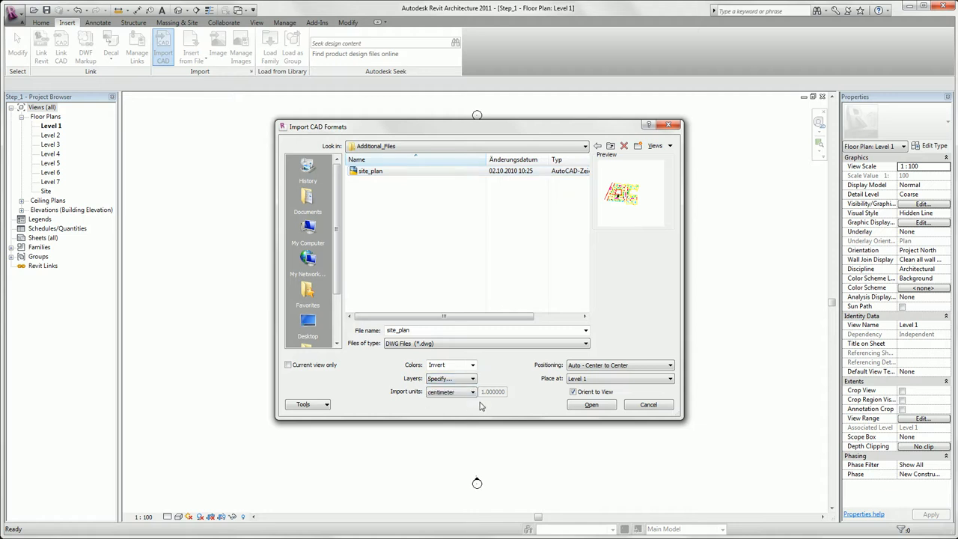
pyautogui.click(472, 392)
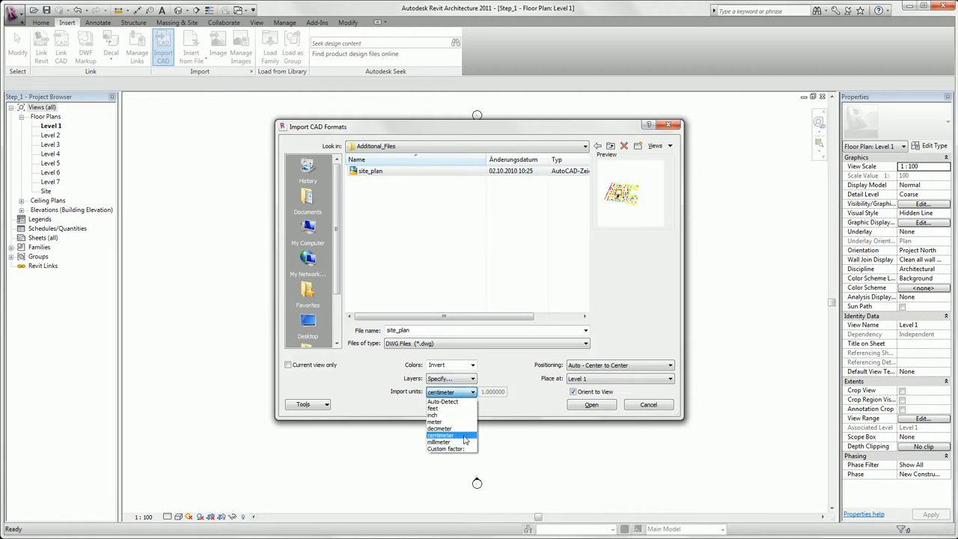
pyautogui.click(465, 435)
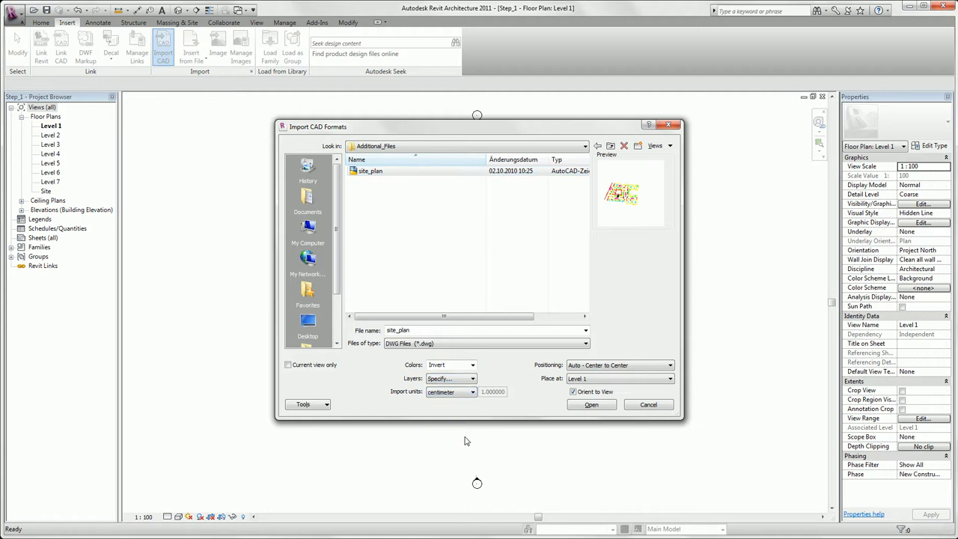
pyautogui.click(591, 405)
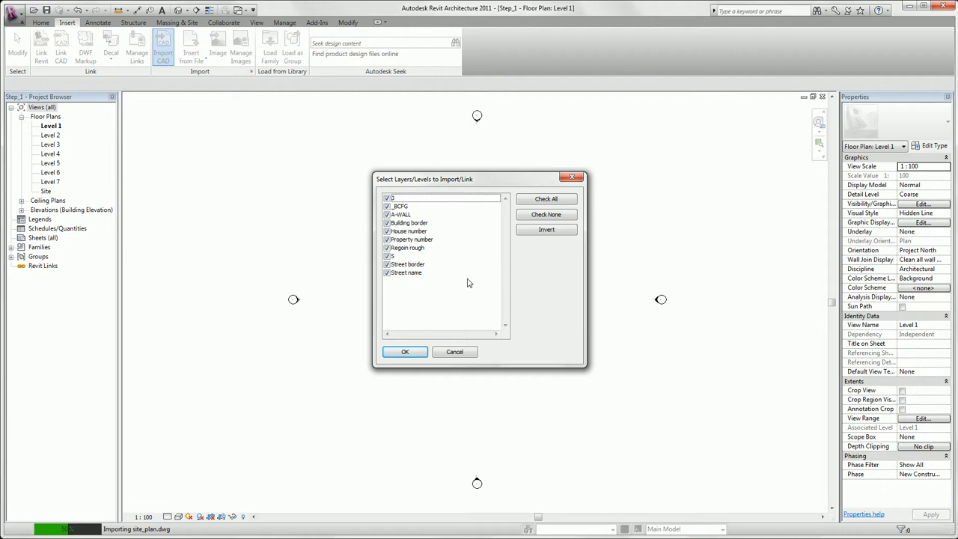
# Limit the imported layers to Building border, House number, Regoin rough, Street border and Street name.
pyautogui.click(555, 217)
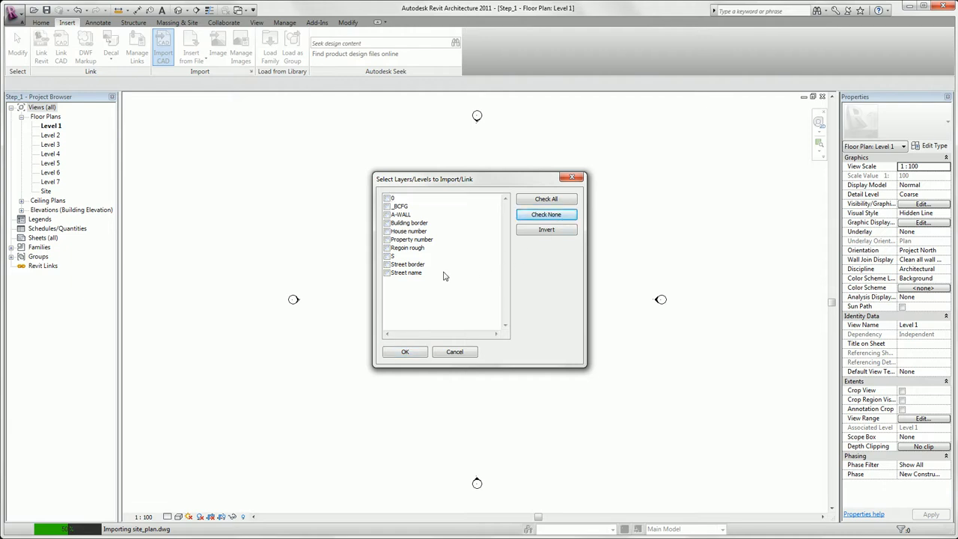
pyautogui.click(388, 224)
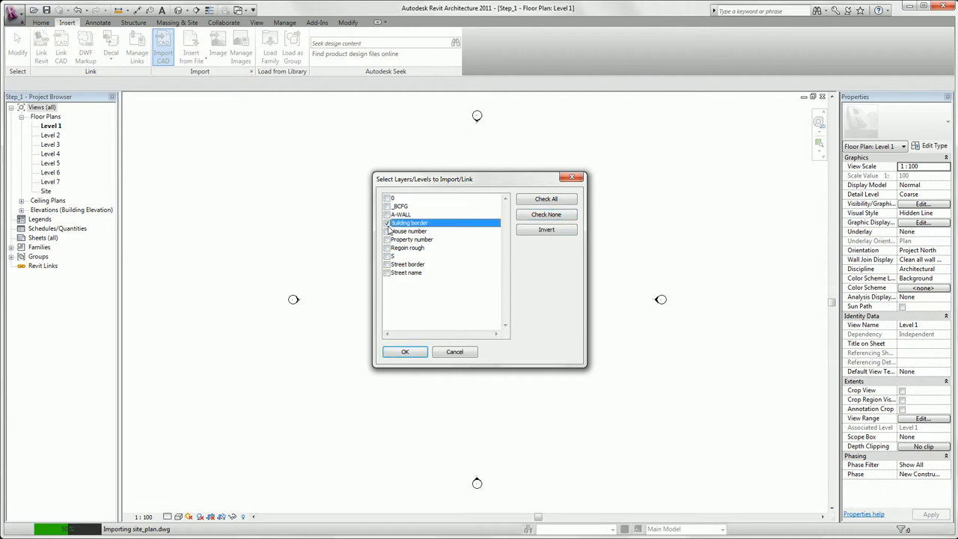
pyautogui.click(388, 231)
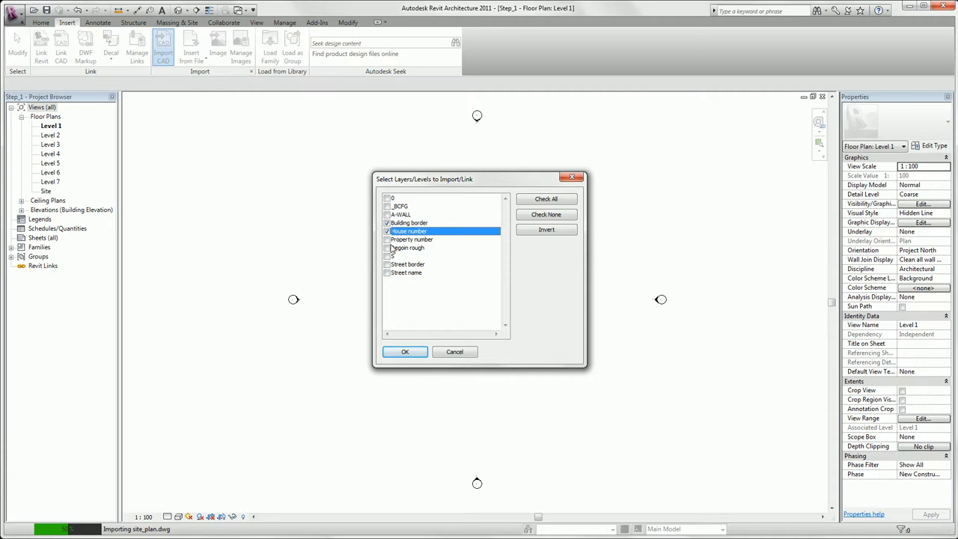
pyautogui.click(387, 264)
pyautogui.click(388, 273)
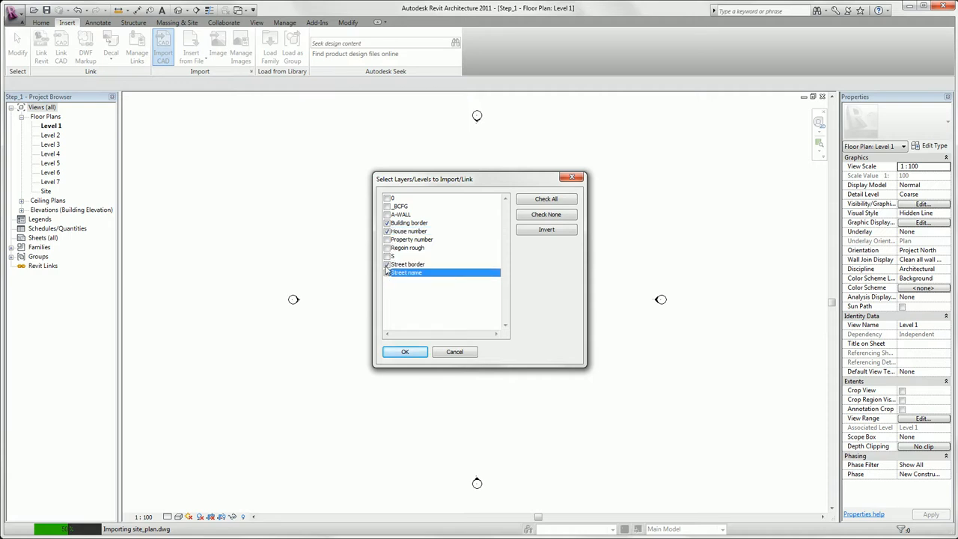
pyautogui.click(387, 247)
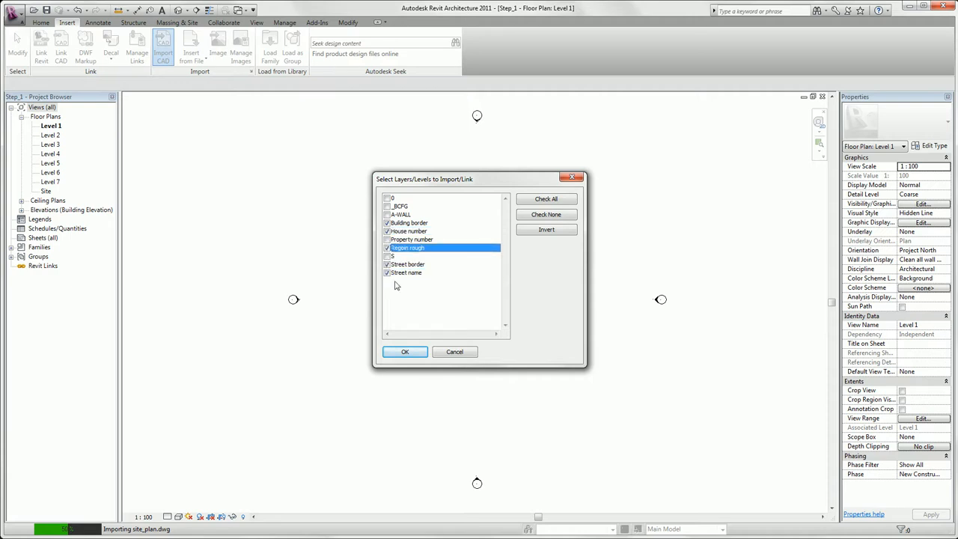
pyautogui.click(406, 351)
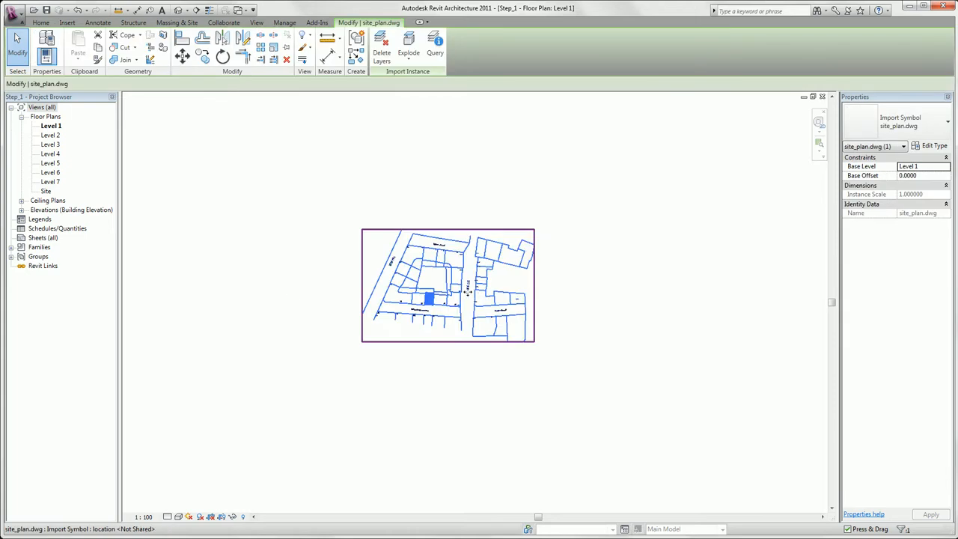
# Scale the imported site plan numerically by a factor of 100 from a base point inside the plan.
pyautogui.scroll(1, 453, 284)
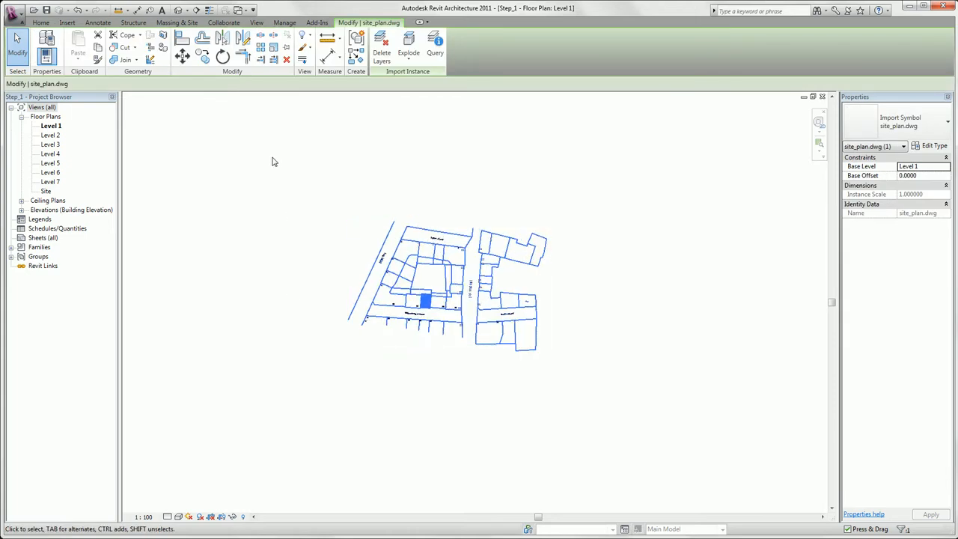
pyautogui.click(273, 48)
pyautogui.click(136, 85)
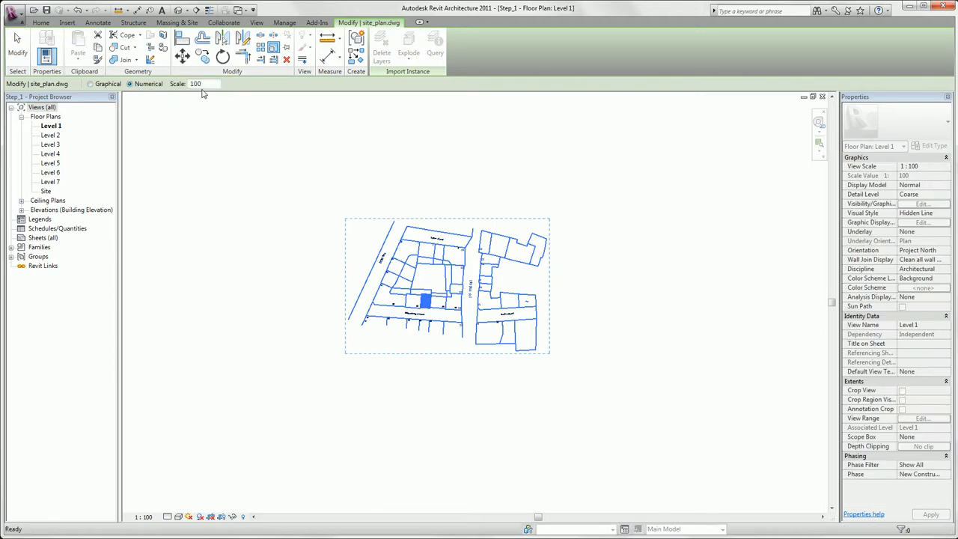
pyautogui.moveTo(206, 83); pyautogui.dragTo(188, 84)
pyautogui.write('100')
pyautogui.click(432, 294)
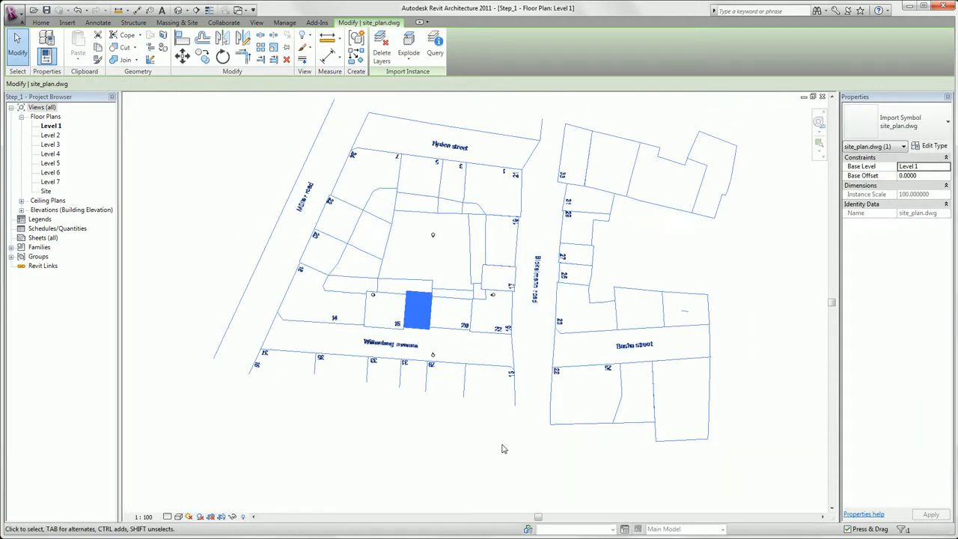
pyautogui.click(504, 460)
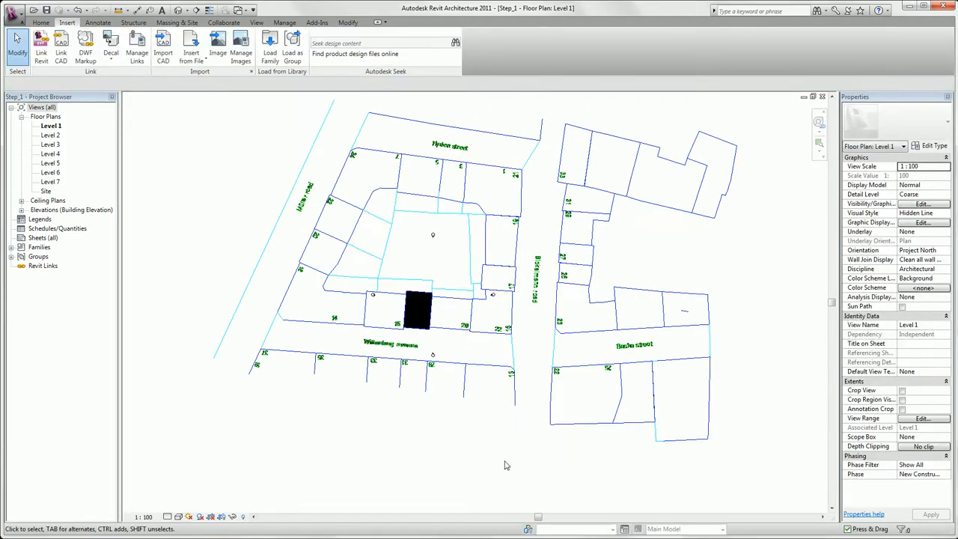
# Query elements of the imported site plan and delete its Street border and House number layers.
pyautogui.moveTo(524, 295); pyautogui.dragTo(523, 316, button='middle')
pyautogui.click(587, 160)
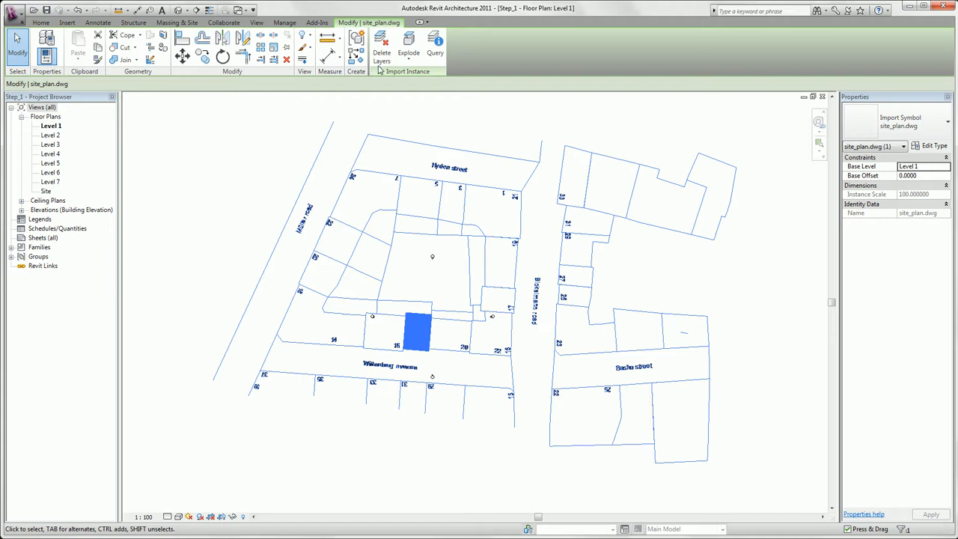
pyautogui.click(408, 54)
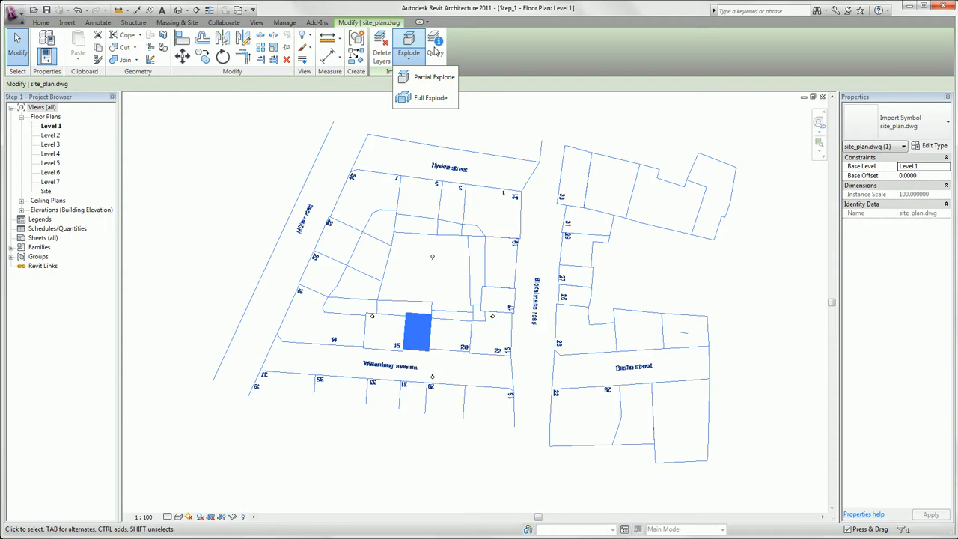
pyautogui.click(430, 97)
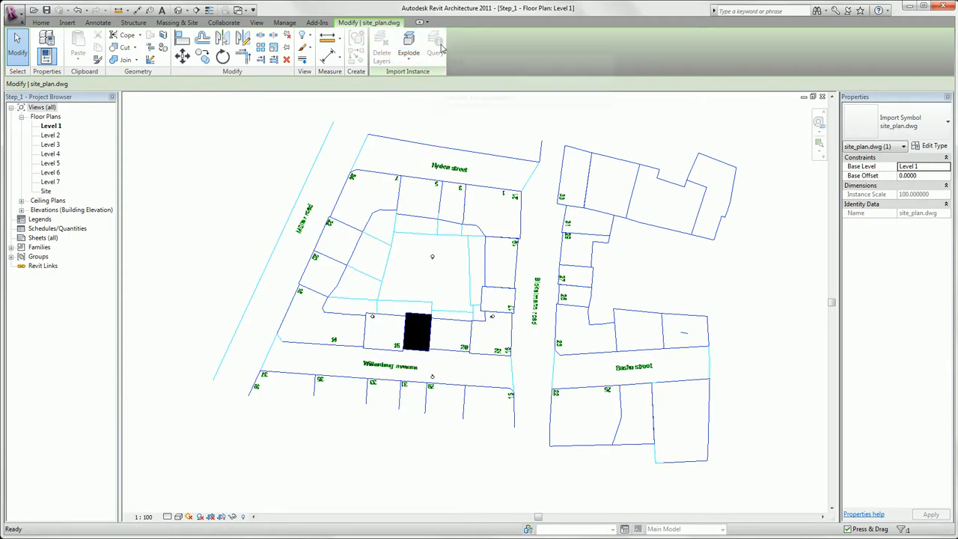
pyautogui.click(441, 48)
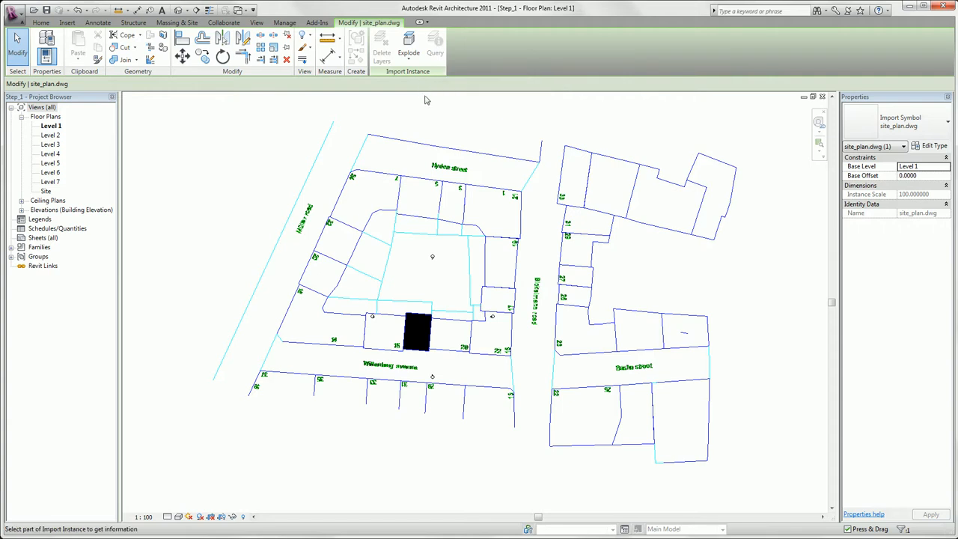
pyautogui.click(428, 236)
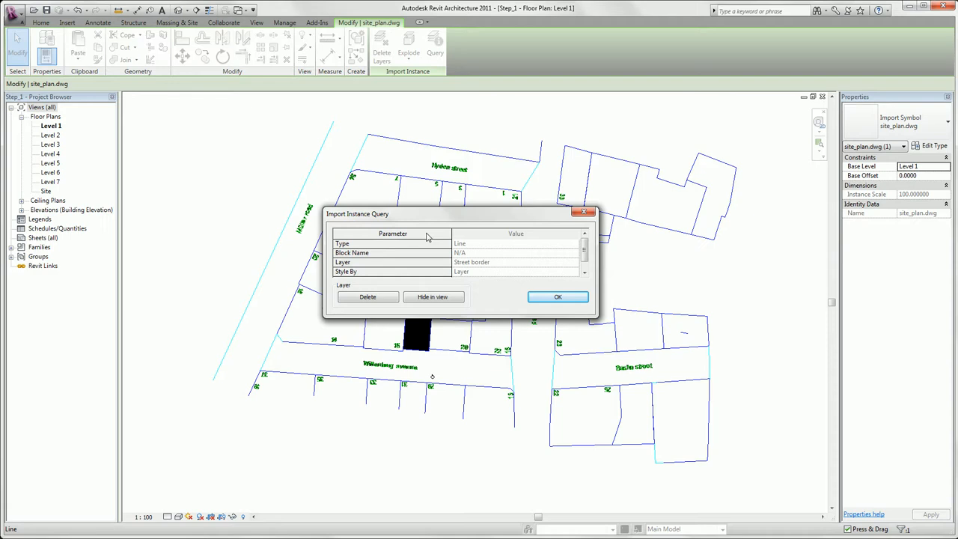
pyautogui.click(386, 296)
pyautogui.click(437, 194)
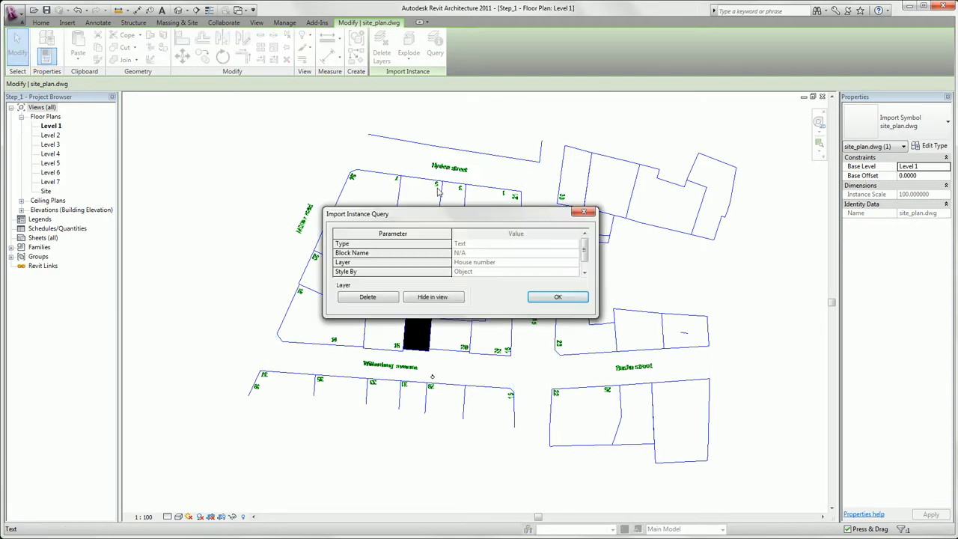
pyautogui.click(391, 297)
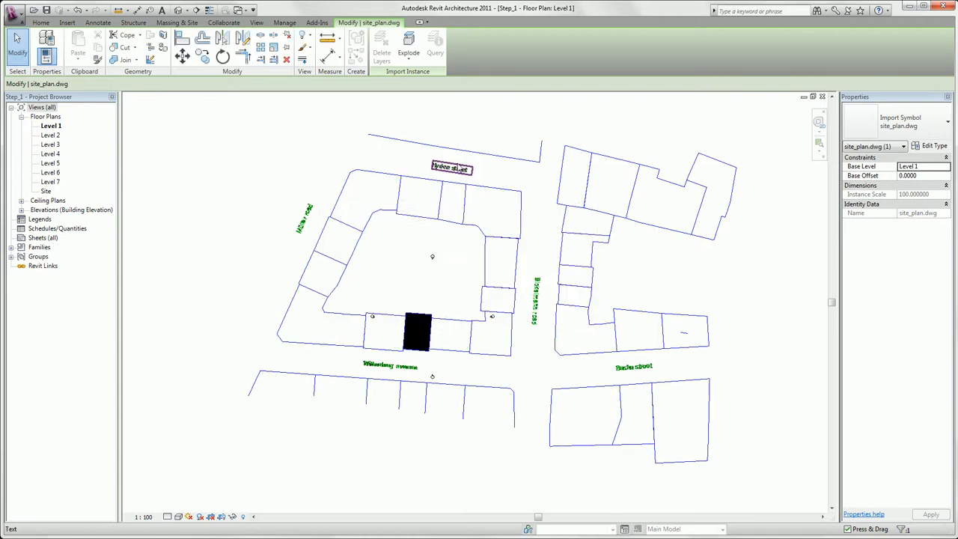
# Query a street label in the imported site plan and hide the Street name layer in the view.
pyautogui.click(461, 169)
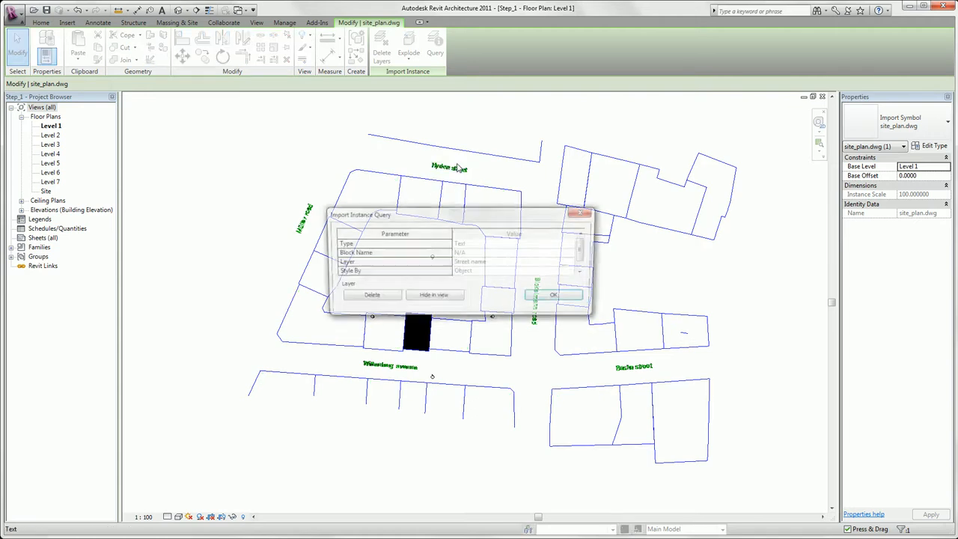
pyautogui.click(434, 297)
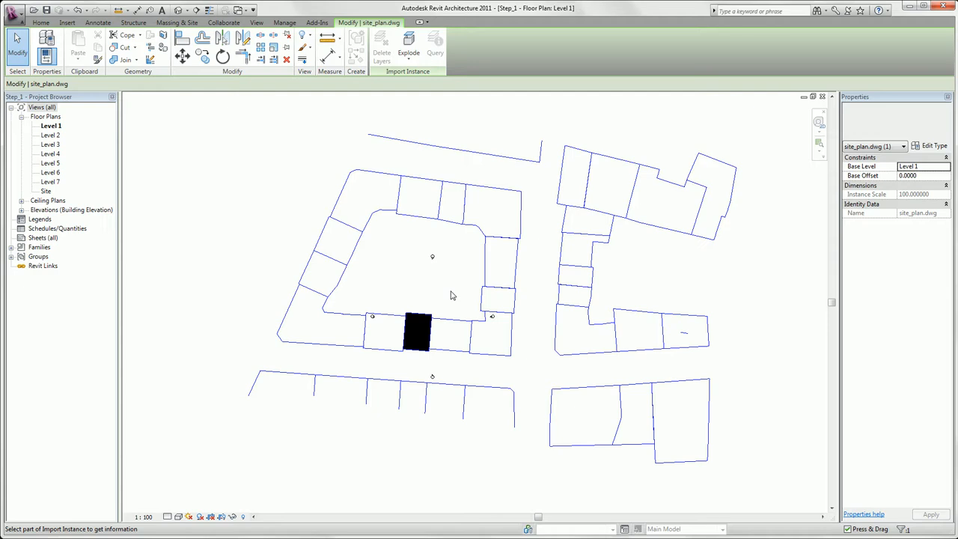
# Draw a vertical model line downward from the upper-right corner of the black-filled building on the site plan.
pyautogui.click(41, 24)
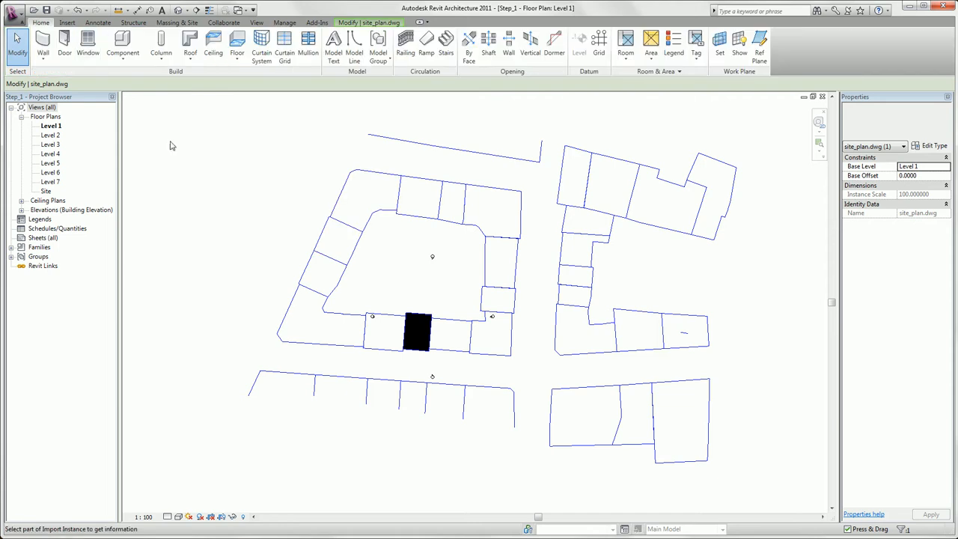
pyautogui.click(354, 46)
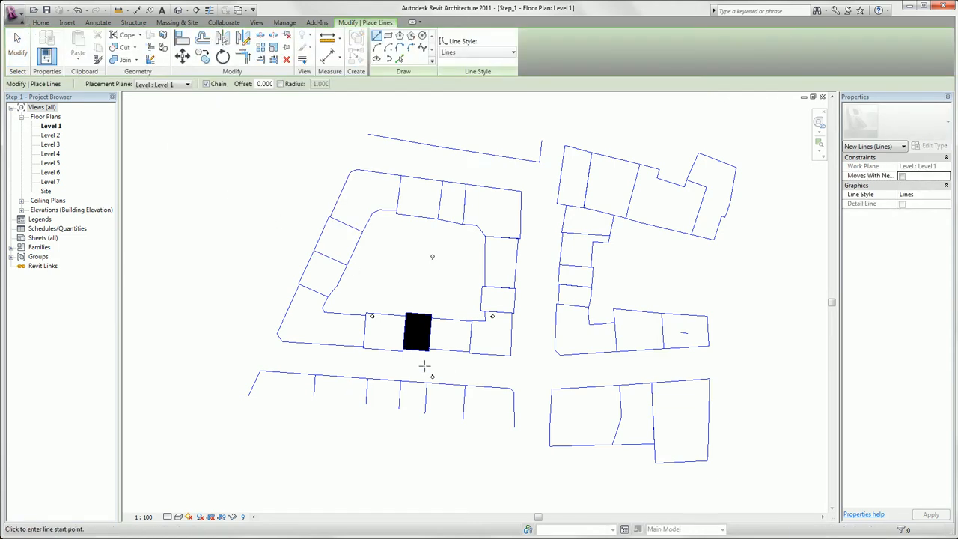
pyautogui.scroll(2, 413, 343)
pyautogui.scroll(2, 415, 343)
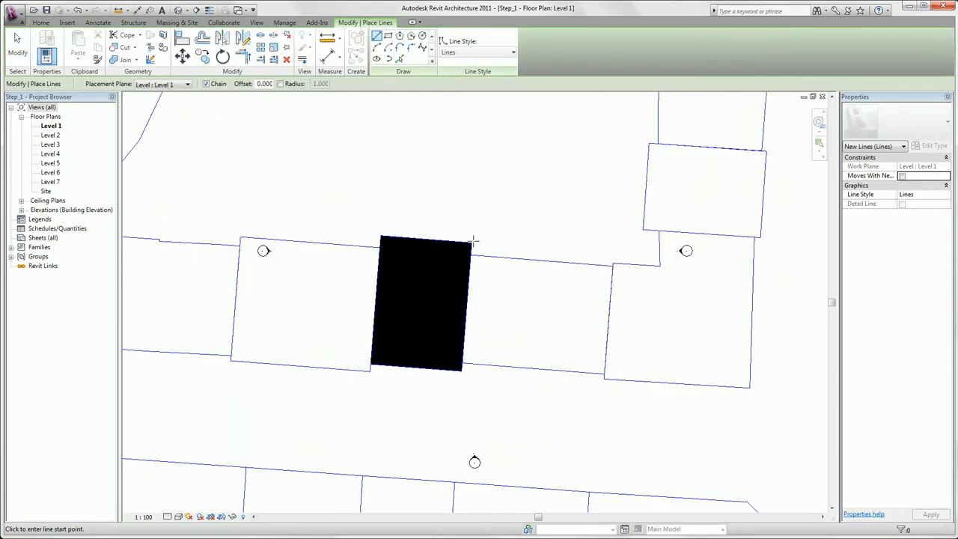
pyautogui.click(470, 242)
pyautogui.click(471, 436)
pyautogui.press('Escape')
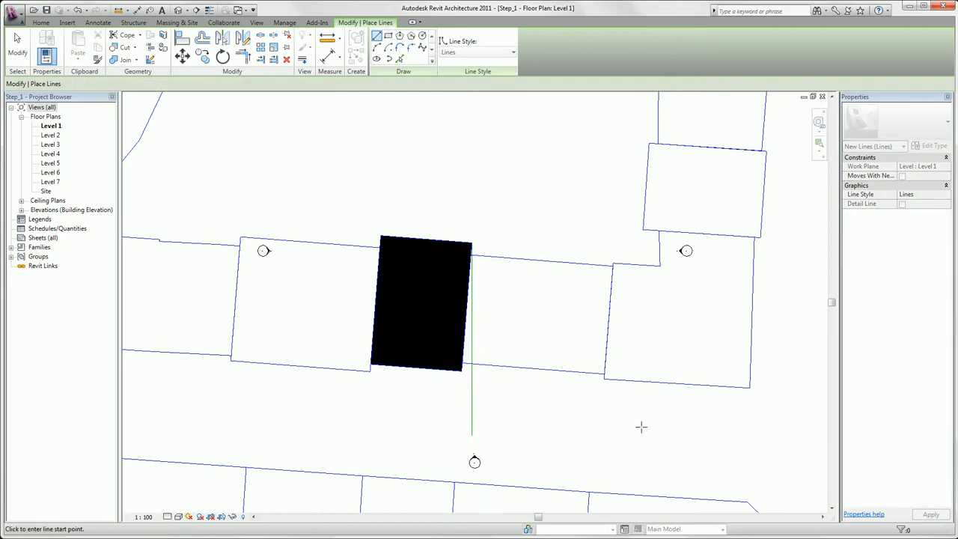
# Place an angular dimension between the black building's right edge and the vertical model line, just below the building.
pyautogui.click(91, 24)
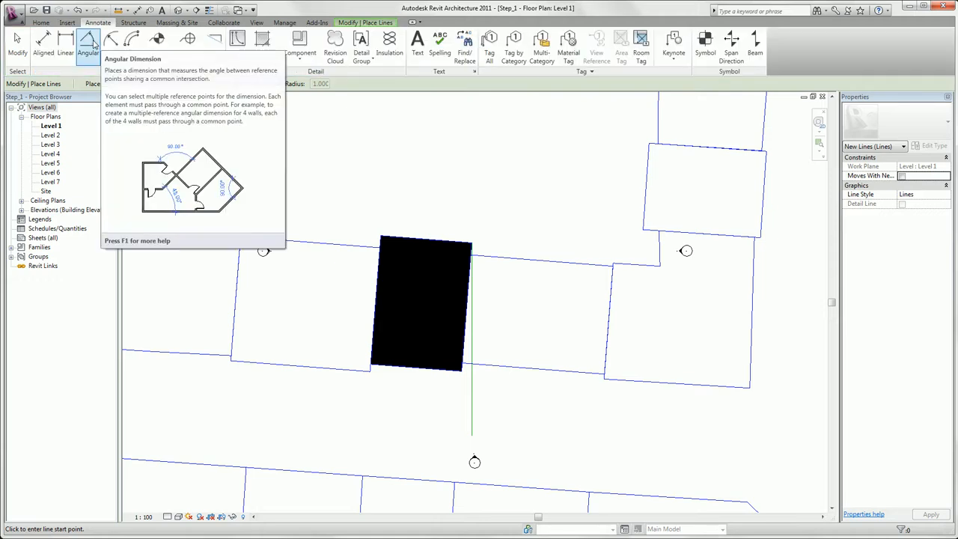
pyautogui.click(93, 45)
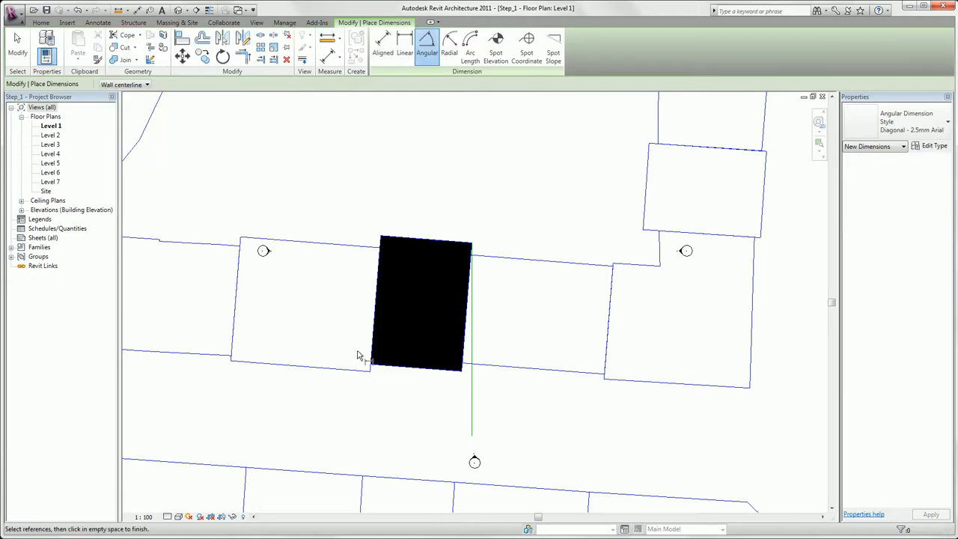
pyautogui.scroll(2, 467, 366)
pyautogui.click(467, 366)
pyautogui.click(470, 365)
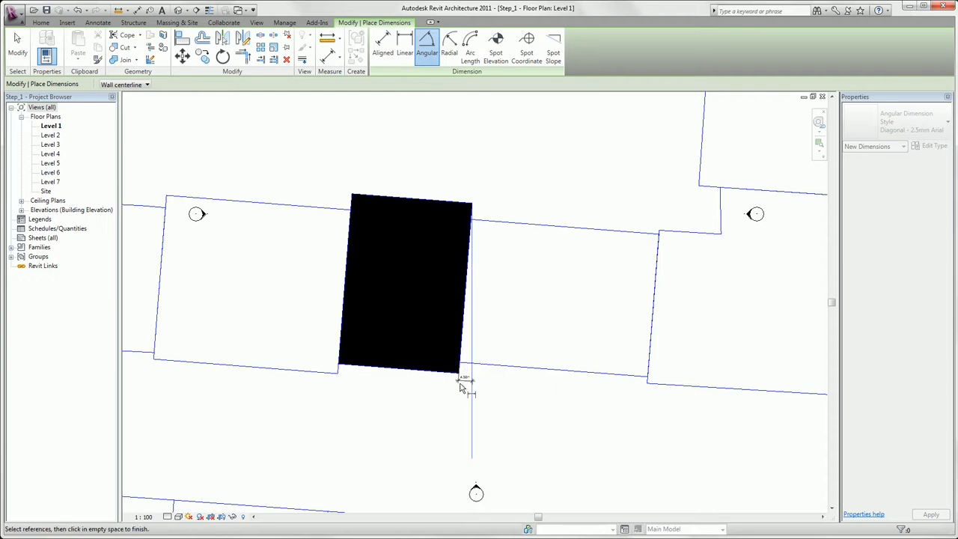
pyautogui.scroll(3, 464, 441)
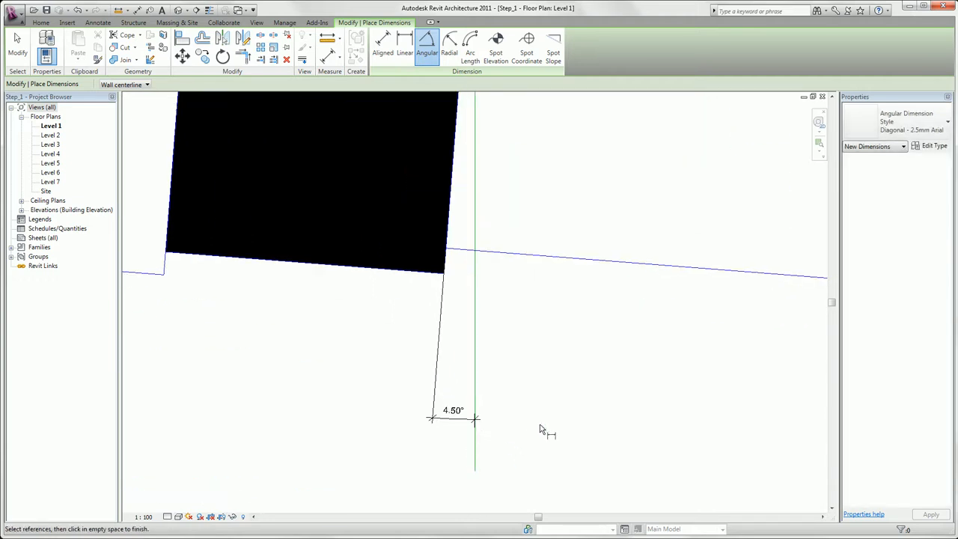
pyautogui.press('Escape')
pyautogui.press('Escape')
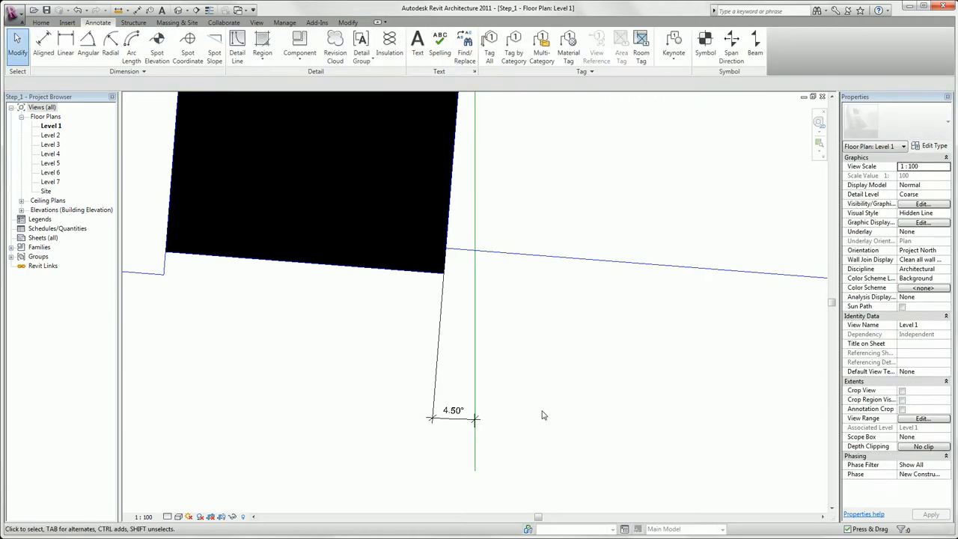
# Rotate the site plan, model line and dimension about the black building's upper-right corner until its right edge is vertical.
pyautogui.scroll(-5, 543, 415)
pyautogui.moveTo(602, 196); pyautogui.dragTo(396, 410)
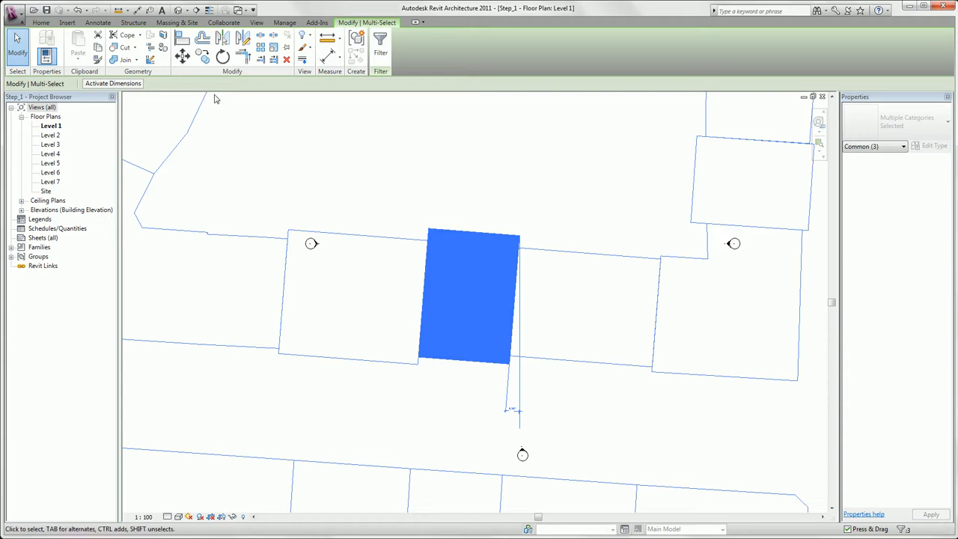
pyautogui.click(223, 58)
pyautogui.moveTo(670, 160); pyautogui.dragTo(520, 237)
pyautogui.scroll(1, 538, 356)
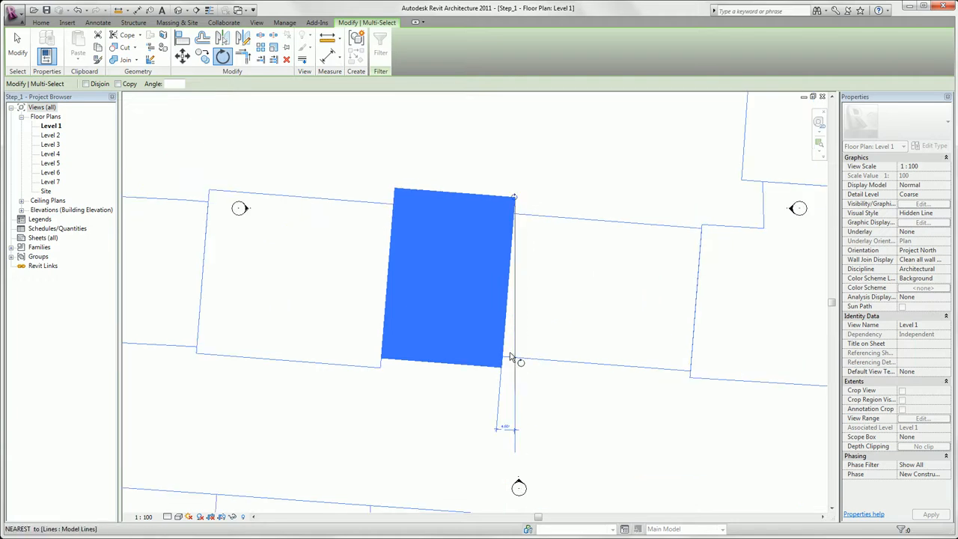
pyautogui.click(514, 351)
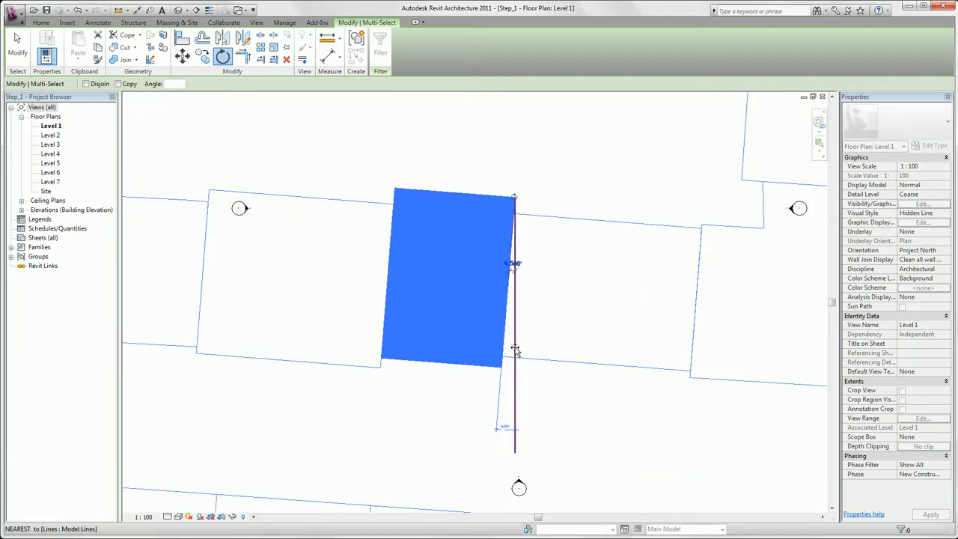
pyautogui.click(515, 351)
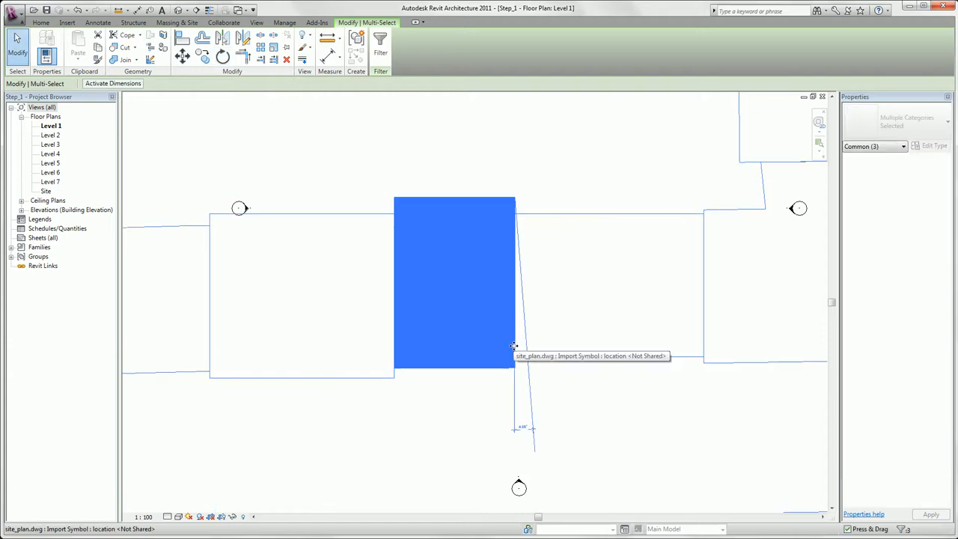
pyautogui.click(623, 188)
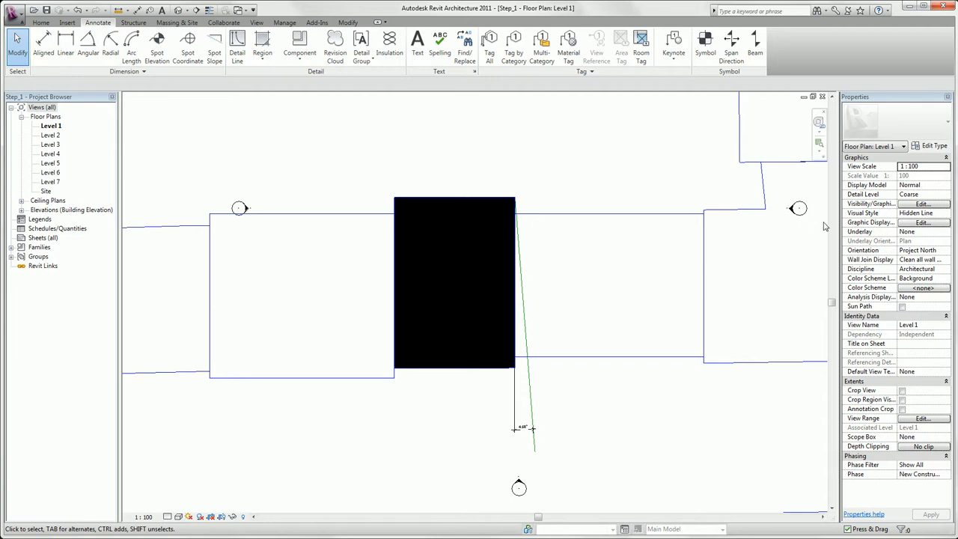
# Set the Level 1 view's orientation to True North and rotate true north from the slanted model line to the building's right edge.
pyautogui.click(945, 254)
pyautogui.click(911, 267)
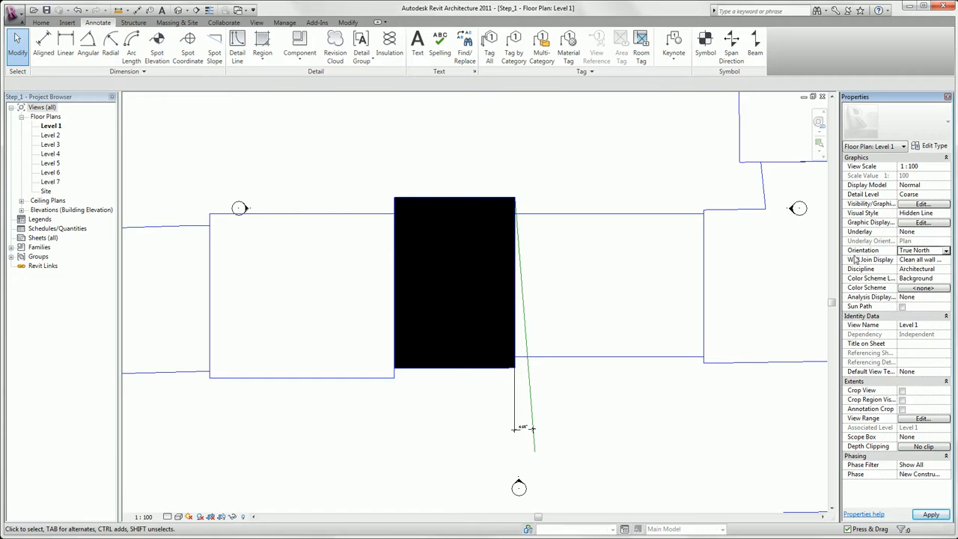
pyautogui.click(284, 22)
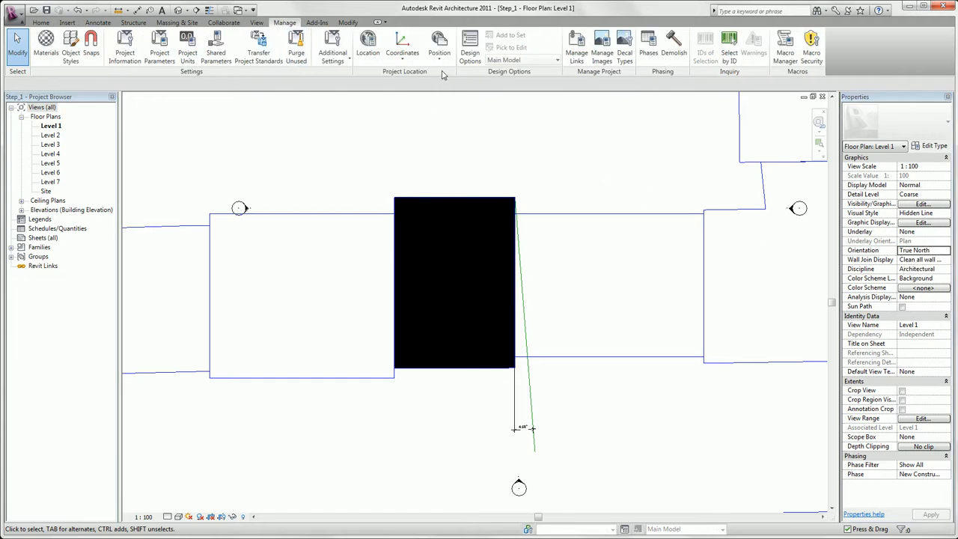
pyautogui.click(440, 46)
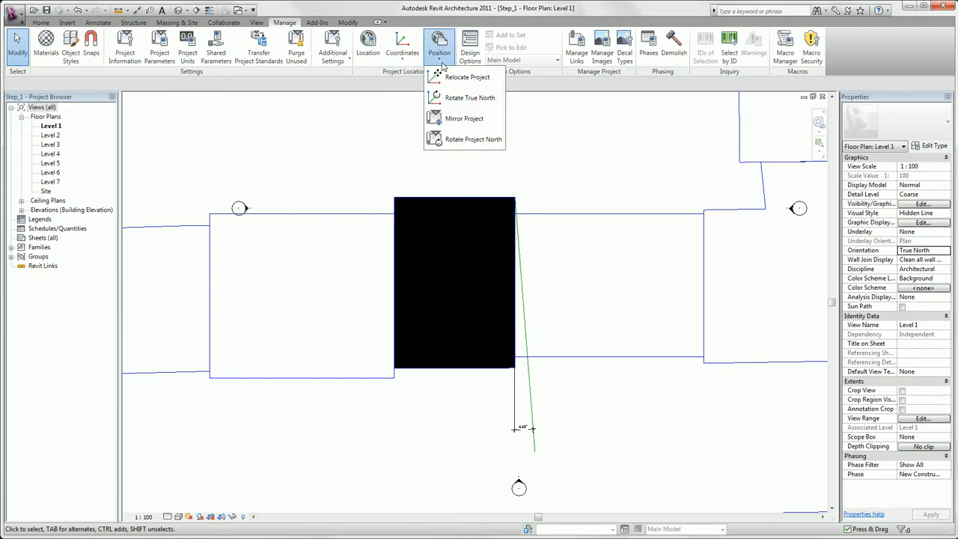
pyautogui.click(472, 100)
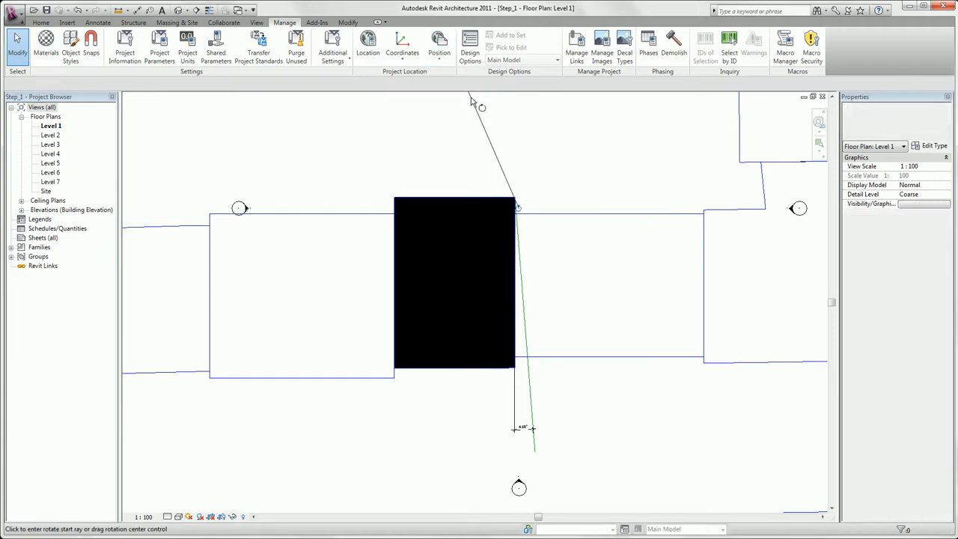
pyautogui.click(525, 334)
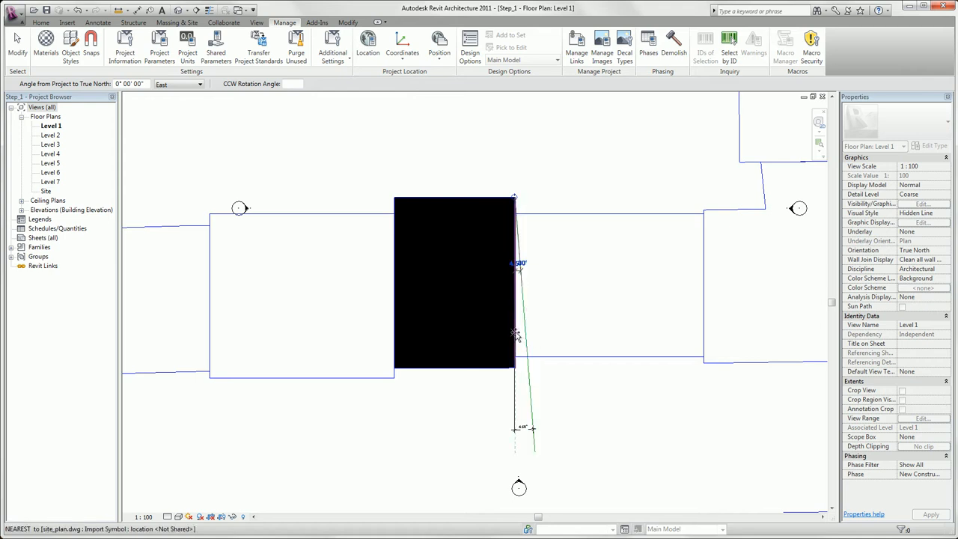
pyautogui.click(515, 335)
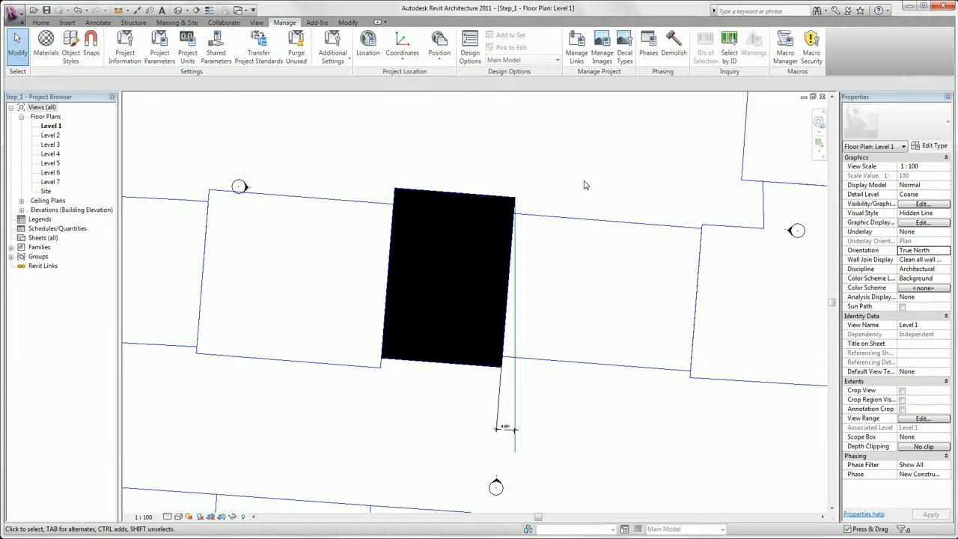
# Delete the model line with its angular dimension and set the Level 1 view's orientation to Project North.
pyautogui.moveTo(543, 399); pyautogui.dragTo(469, 427)
pyautogui.press('Delete')
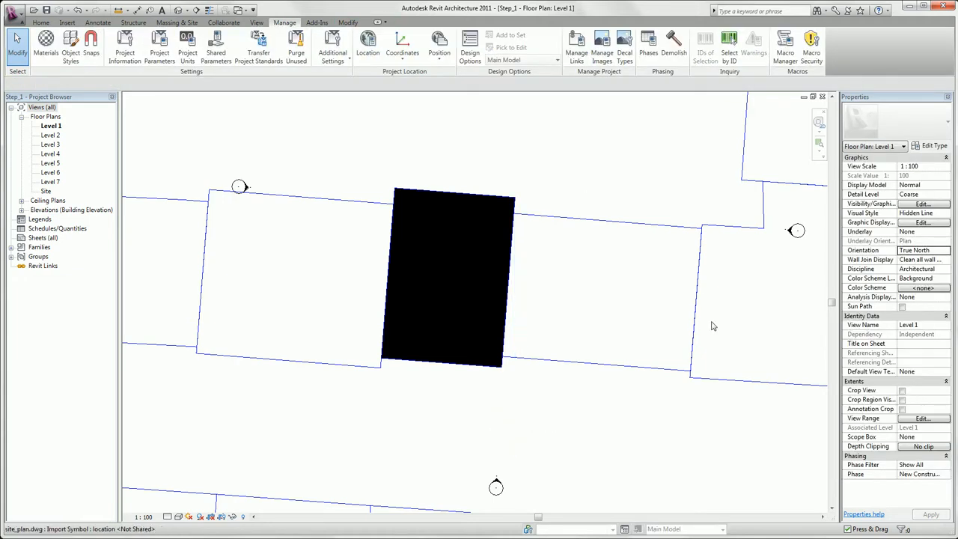
pyautogui.click(944, 251)
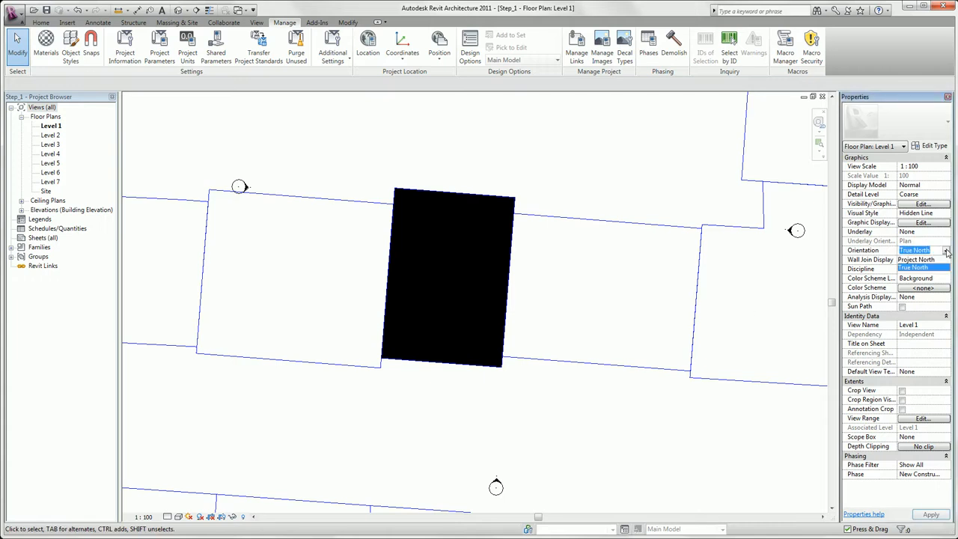
pyautogui.click(937, 259)
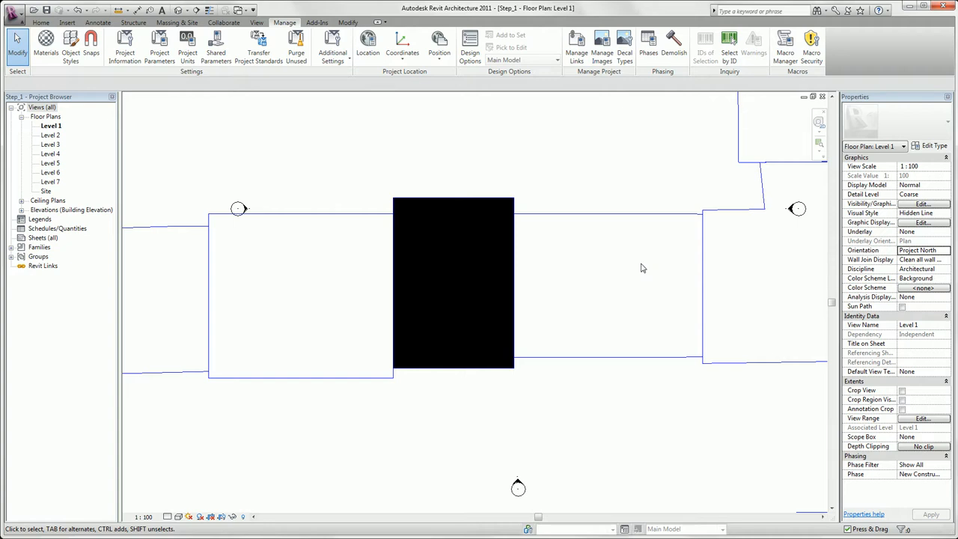
# Create an in-place component in the Generic Models category with the name Generic Models 1.
pyautogui.scroll(-3, 641, 266)
pyautogui.moveTo(627, 226); pyautogui.dragTo(568, 309, button='middle')
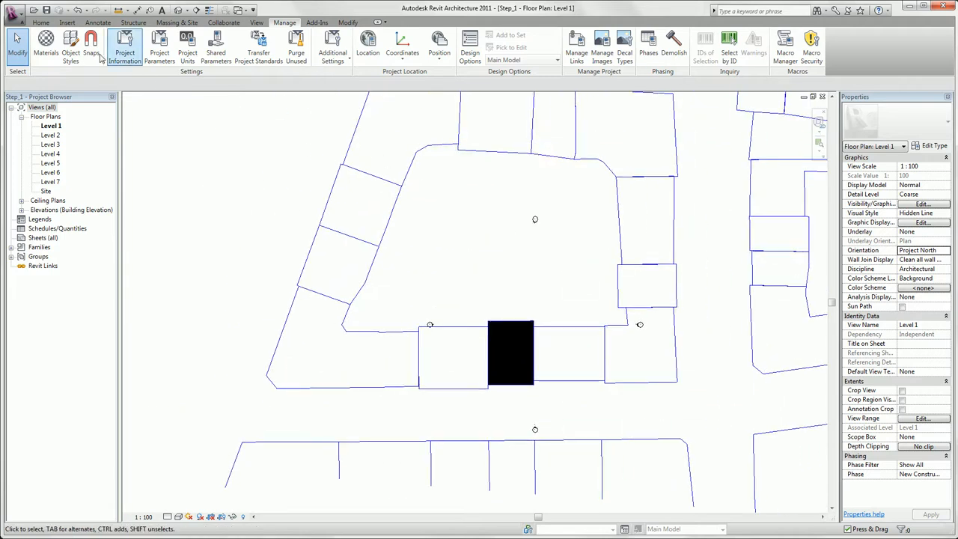
pyautogui.click(41, 22)
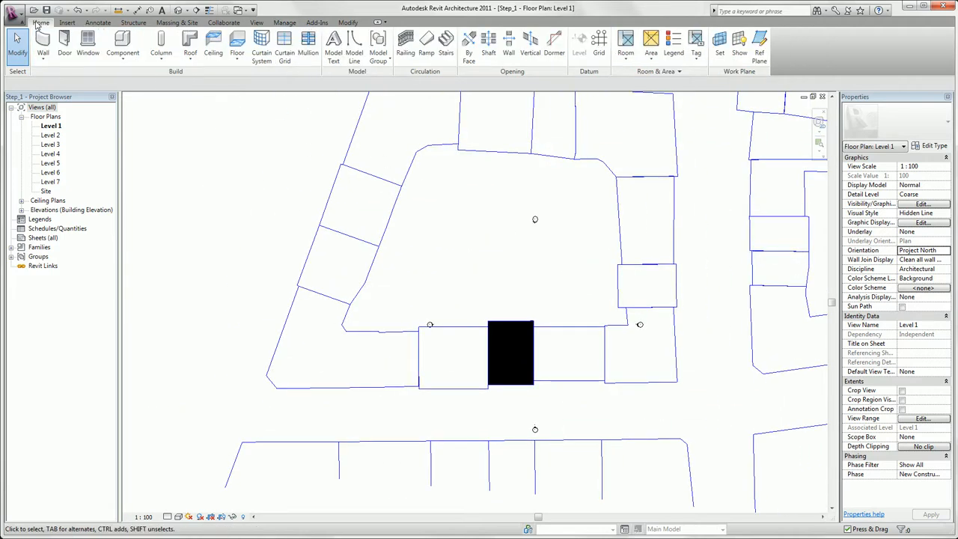
pyautogui.click(125, 63)
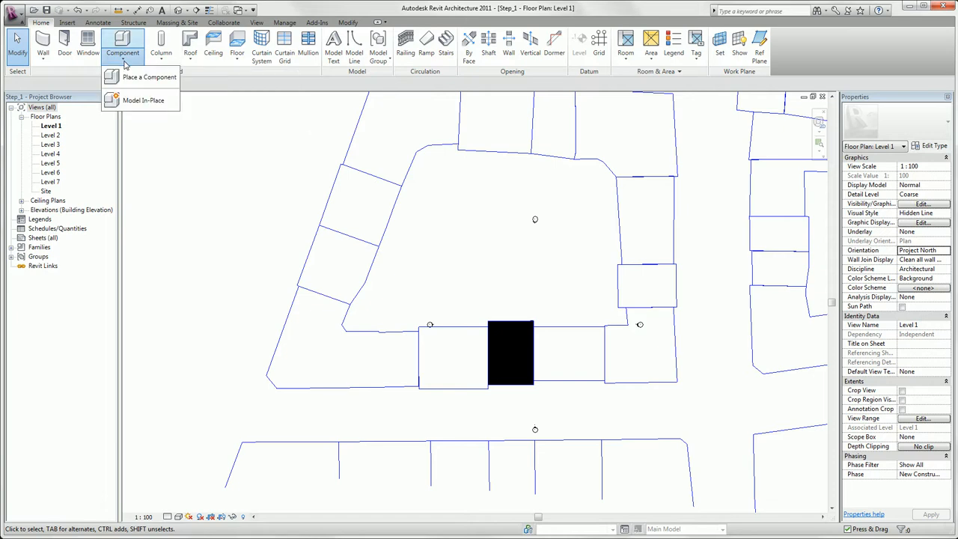
pyautogui.click(128, 100)
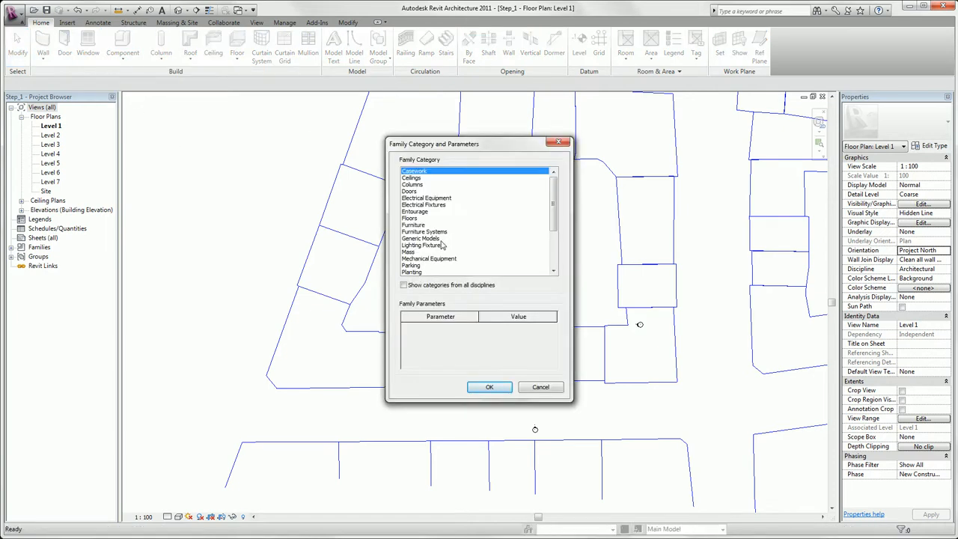
pyautogui.click(421, 237)
pyautogui.click(489, 386)
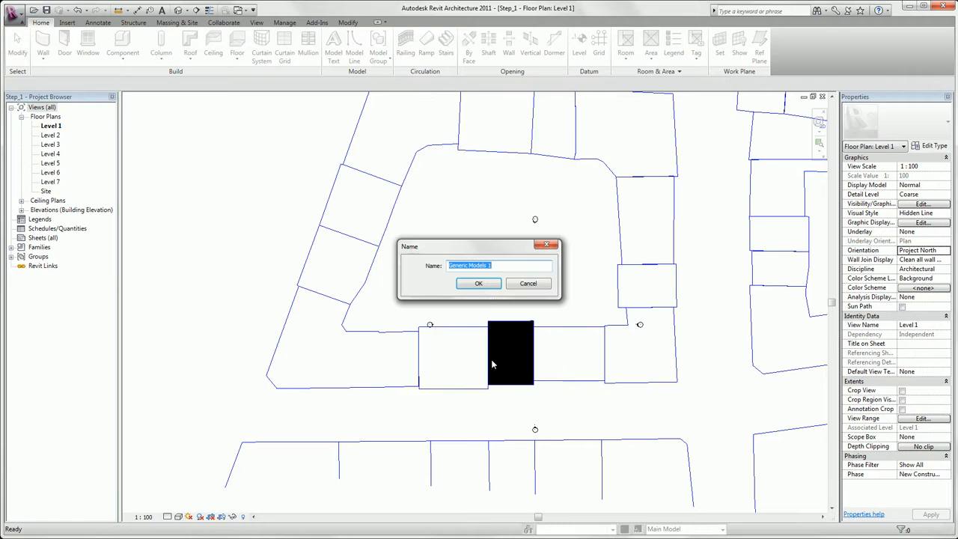
pyautogui.click(479, 283)
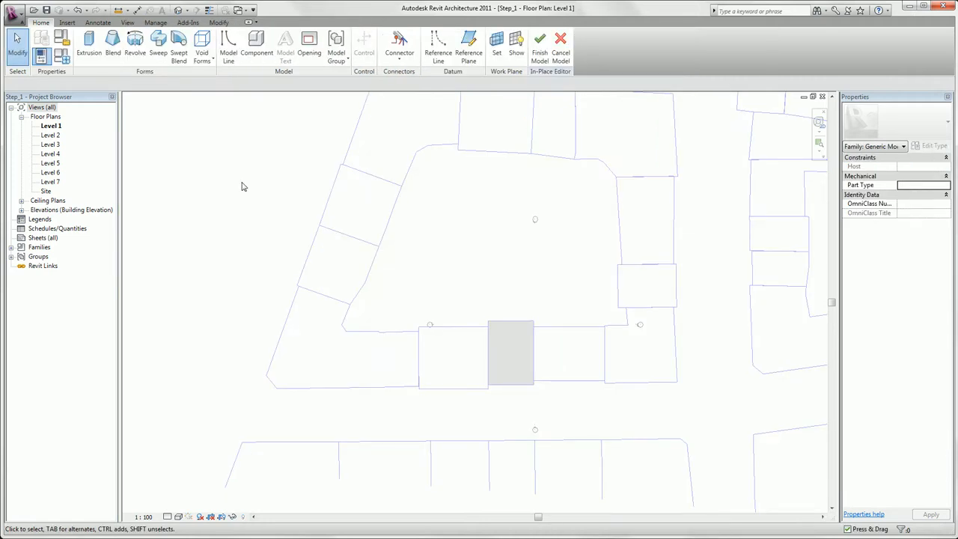
# Start an extrusion and pick the four edges of the upper rectangular building on the block's slanted west side as sketch lines.
pyautogui.click(88, 44)
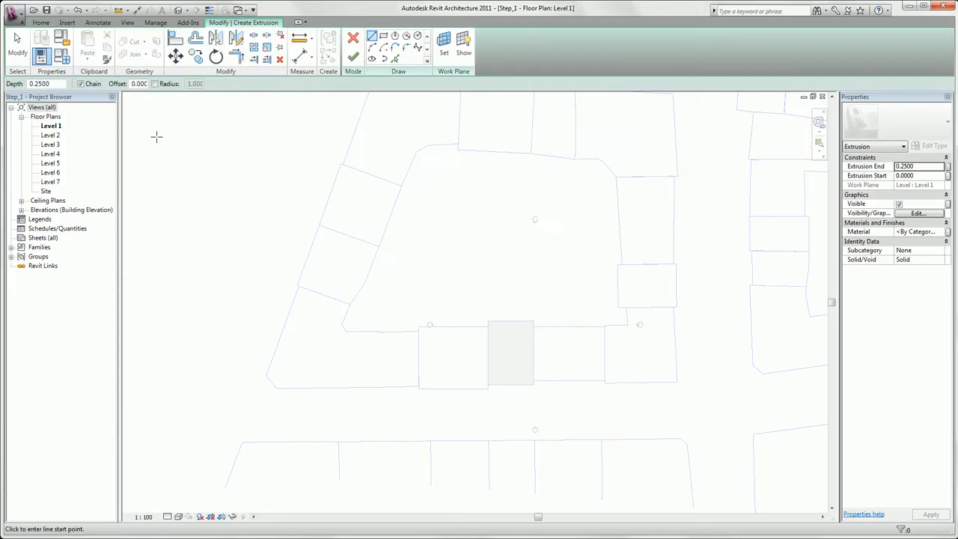
pyautogui.click(395, 59)
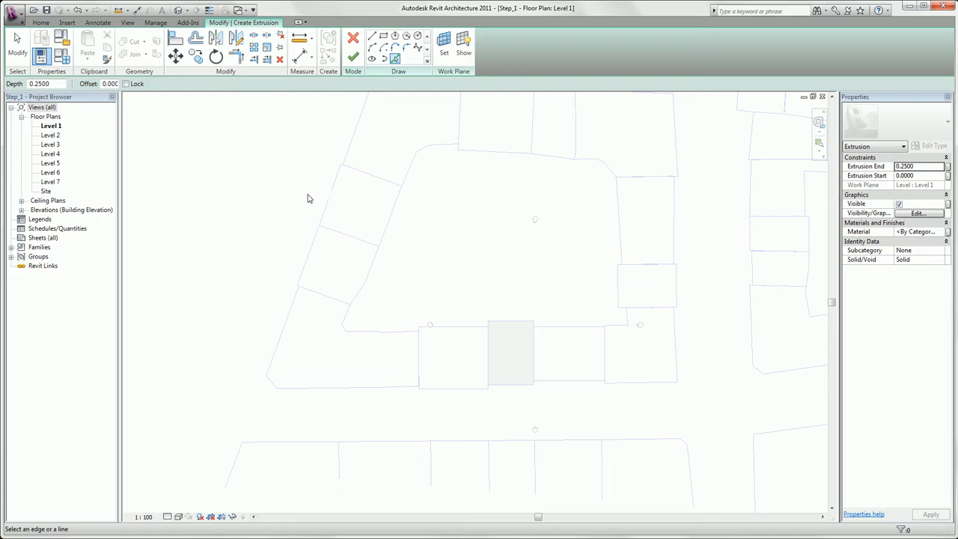
pyautogui.click(332, 199)
pyautogui.click(379, 184)
pyautogui.click(390, 217)
pyautogui.click(358, 241)
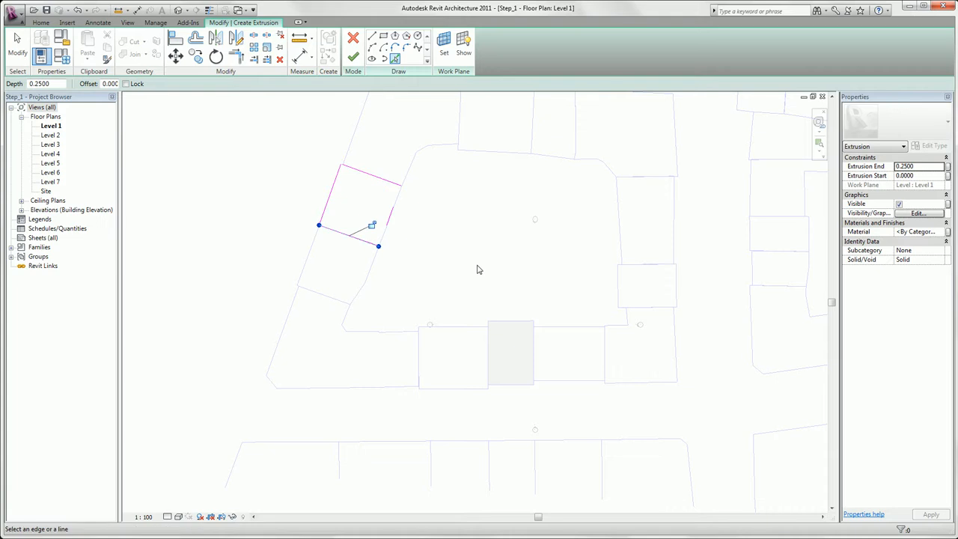
# Trim the picked sketch lines of the upper west-side building to corners so they form a closed rectangle.
pyautogui.click(479, 268)
pyautogui.click(235, 57)
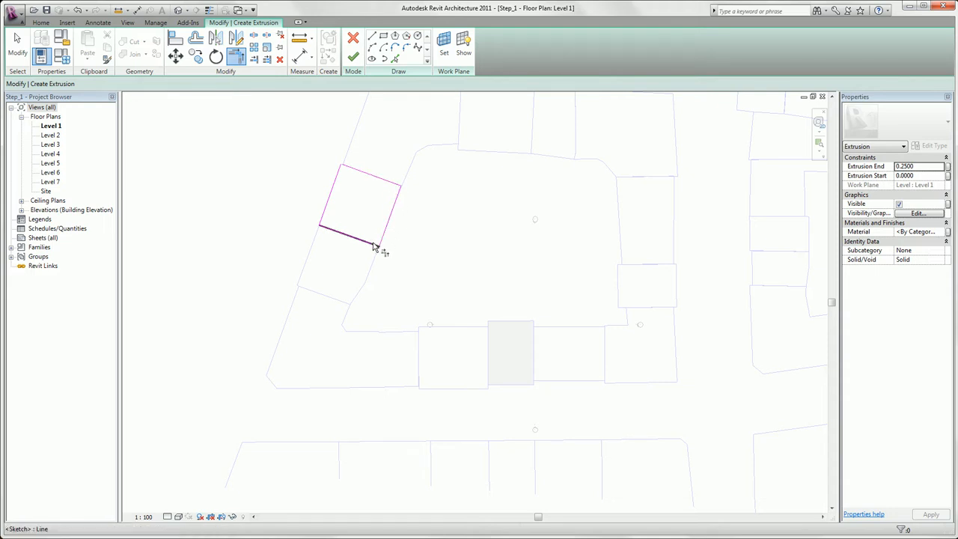
pyautogui.click(340, 174)
pyautogui.click(352, 171)
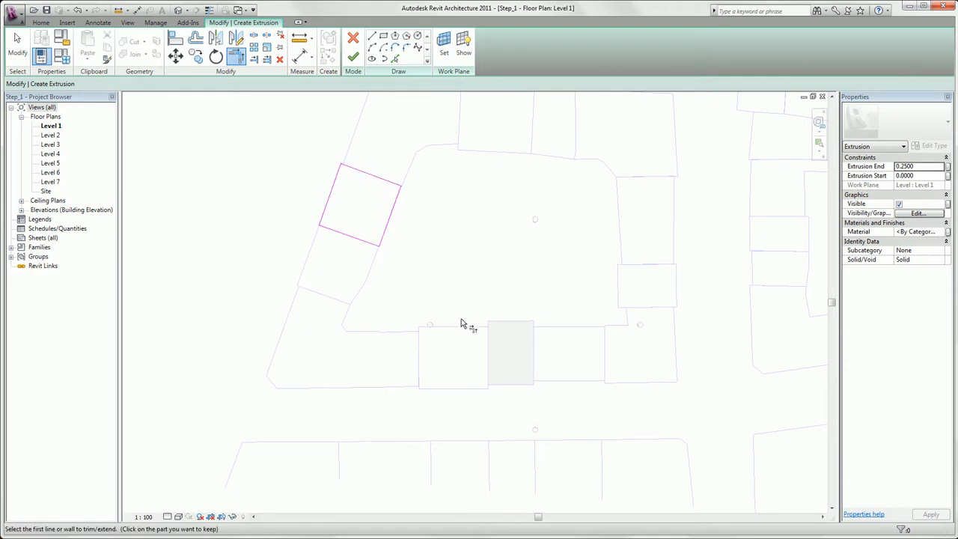
pyautogui.press('Escape')
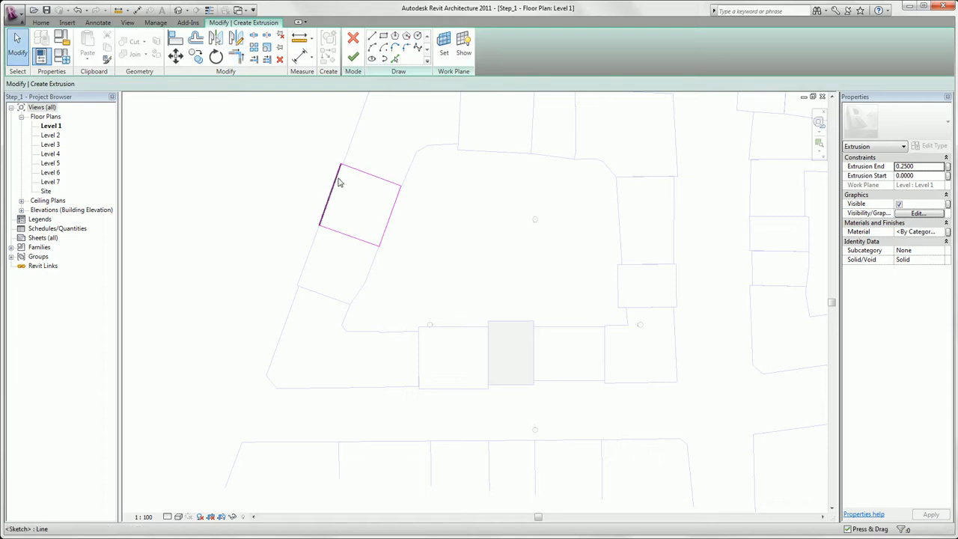
# Add the outline of the block's southeast corner building to the sketch and finish the extrusion with an Extrusion End of 15.
pyautogui.click(394, 57)
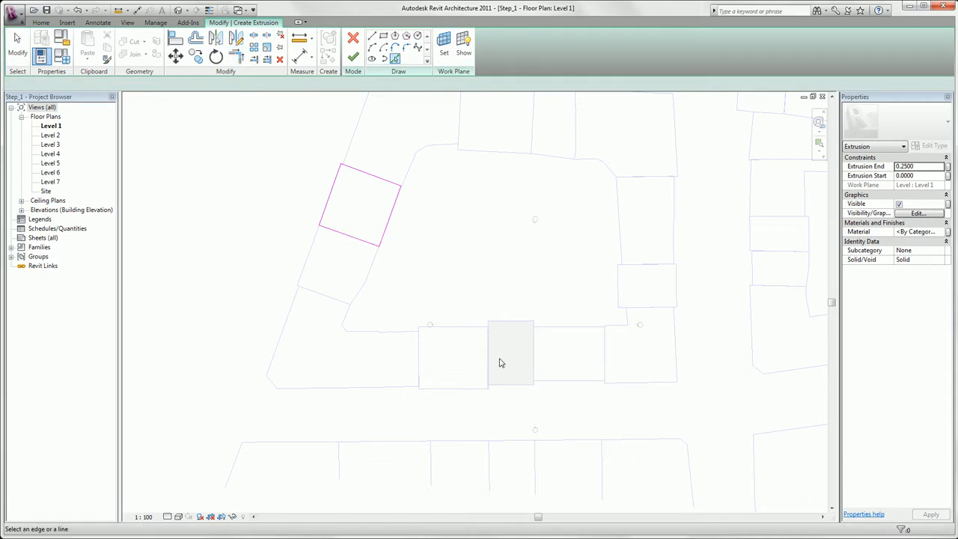
pyautogui.click(674, 371)
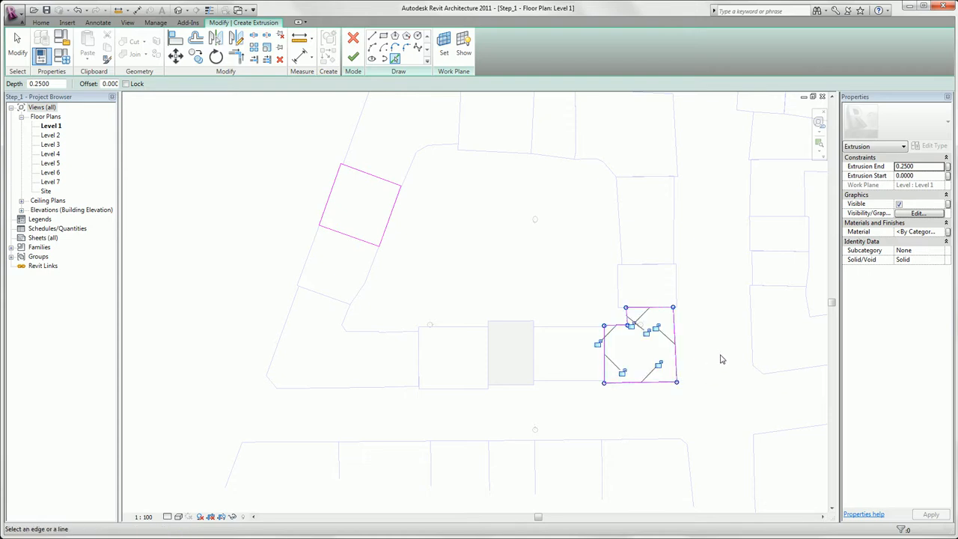
pyautogui.click(918, 167)
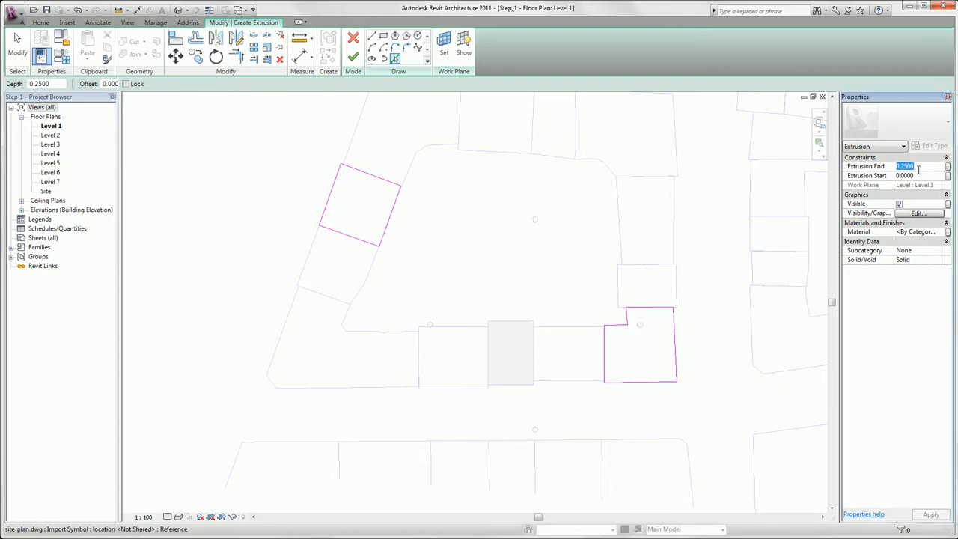
pyautogui.write('15')
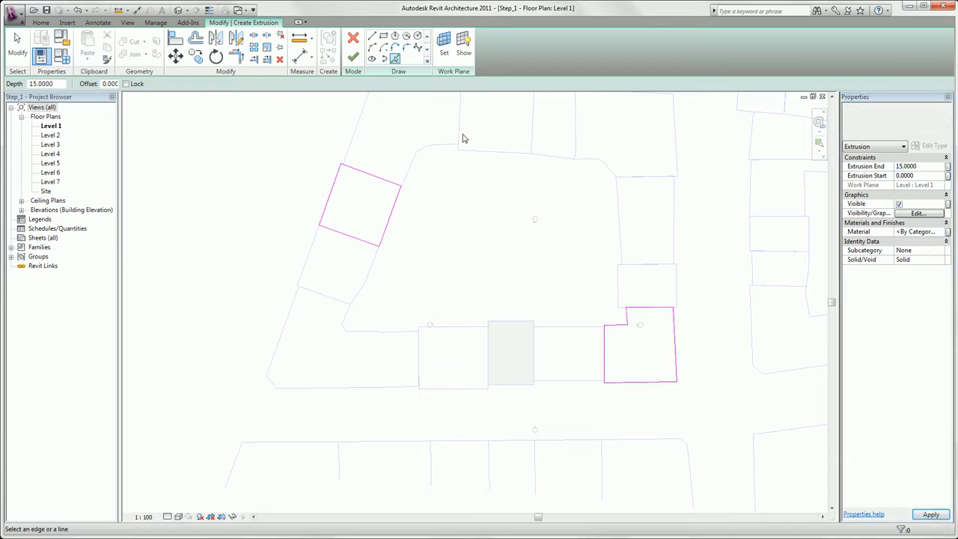
pyautogui.click(352, 56)
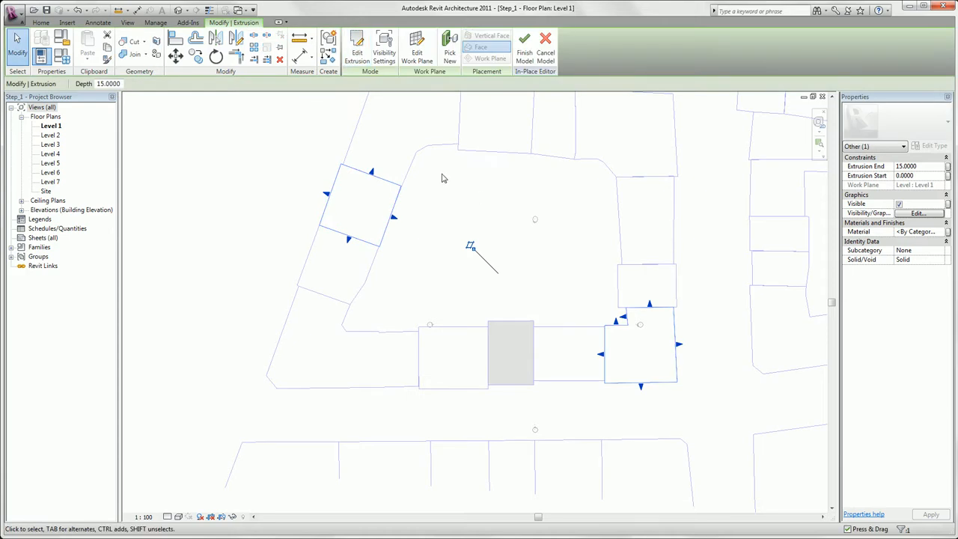
# Inspect the extruded buildings in the default 3D view and finish the in-place model.
pyautogui.click(178, 10)
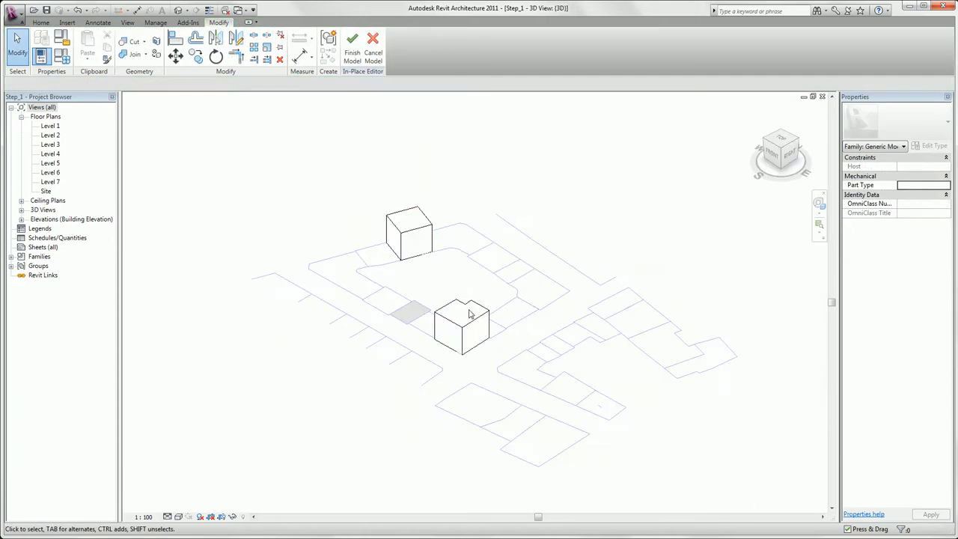
pyautogui.click(469, 321)
pyautogui.keyDown('shift'); pyautogui.moveTo(470, 323); pyautogui.dragTo(579, 341, button='middle'); pyautogui.keyUp('shift')
pyautogui.scroll(2, 445, 295)
pyautogui.keyDown('shift'); pyautogui.moveTo(444, 295); pyautogui.dragTo(419, 306, button='middle'); pyautogui.keyUp('shift')
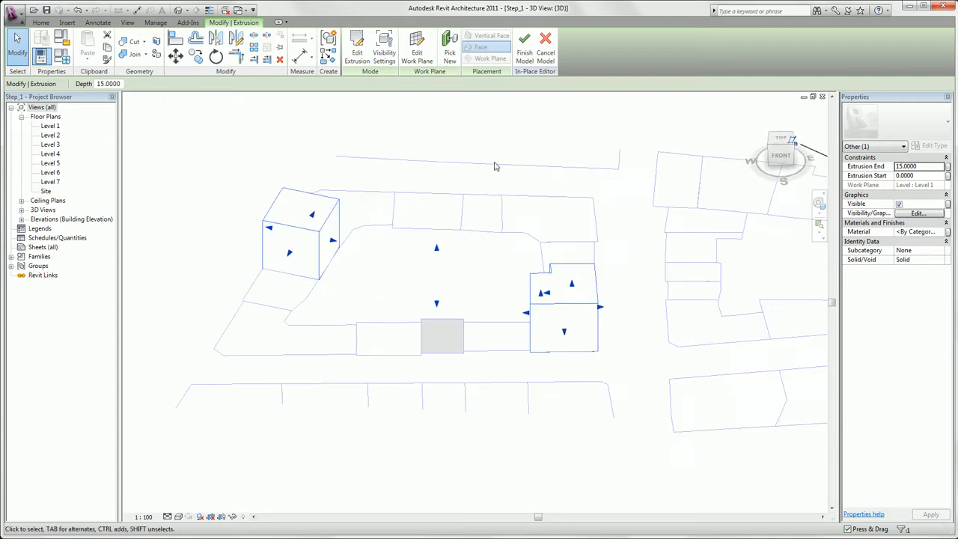
pyautogui.click(527, 46)
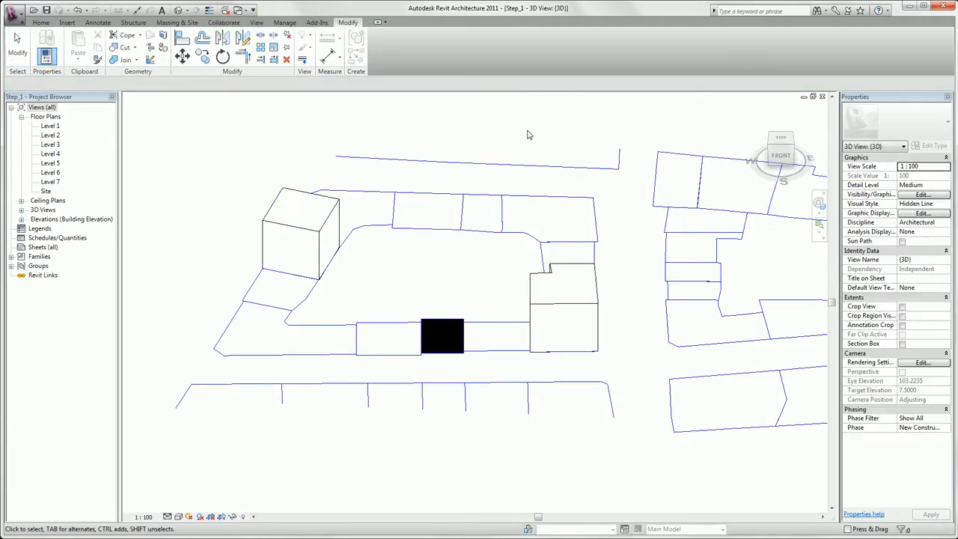